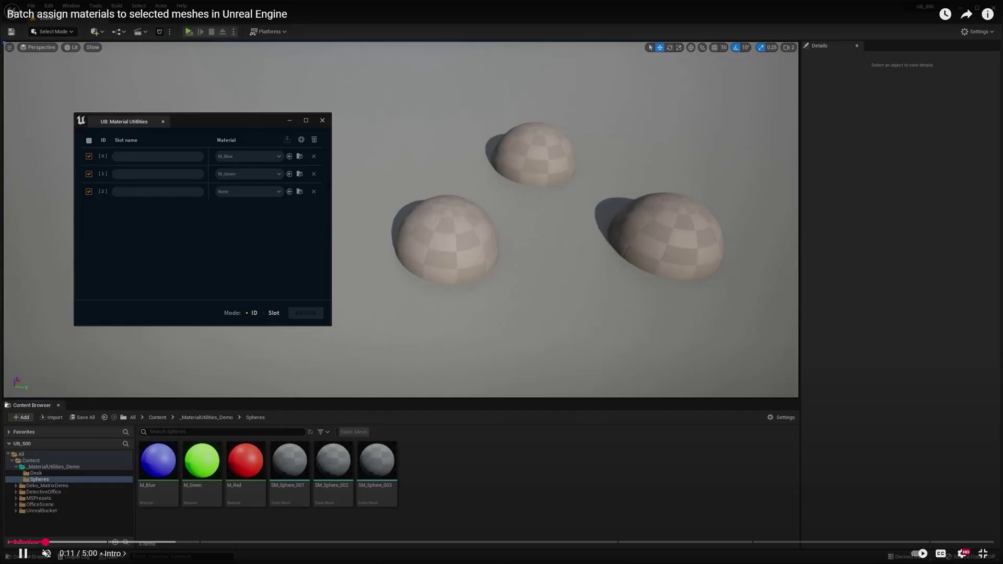
Put M_Red into material slot 2, then load the lamp bulb mesh's material slots
drag(245, 460, 253, 191)
click(256, 175)
text(y)
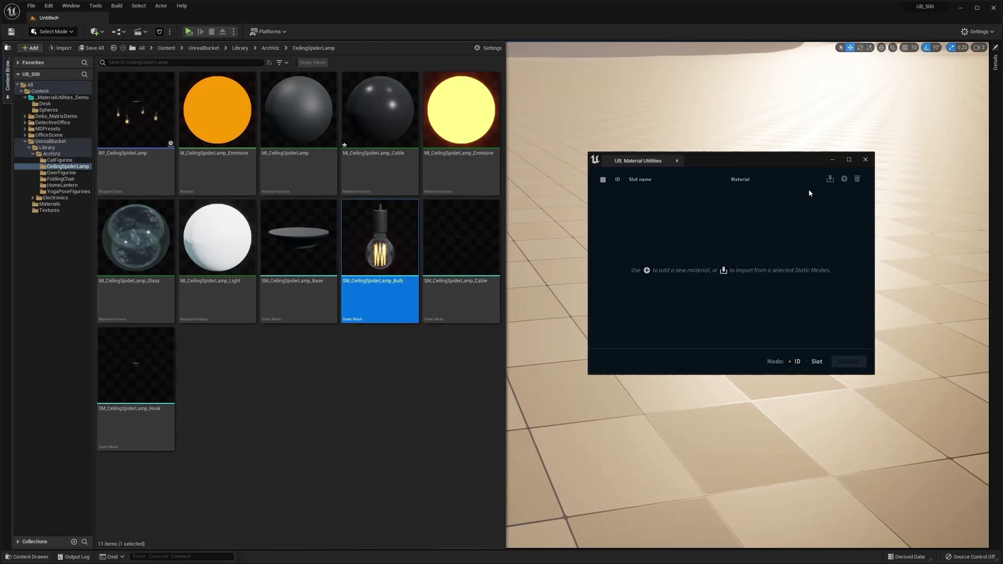
click(829, 179)
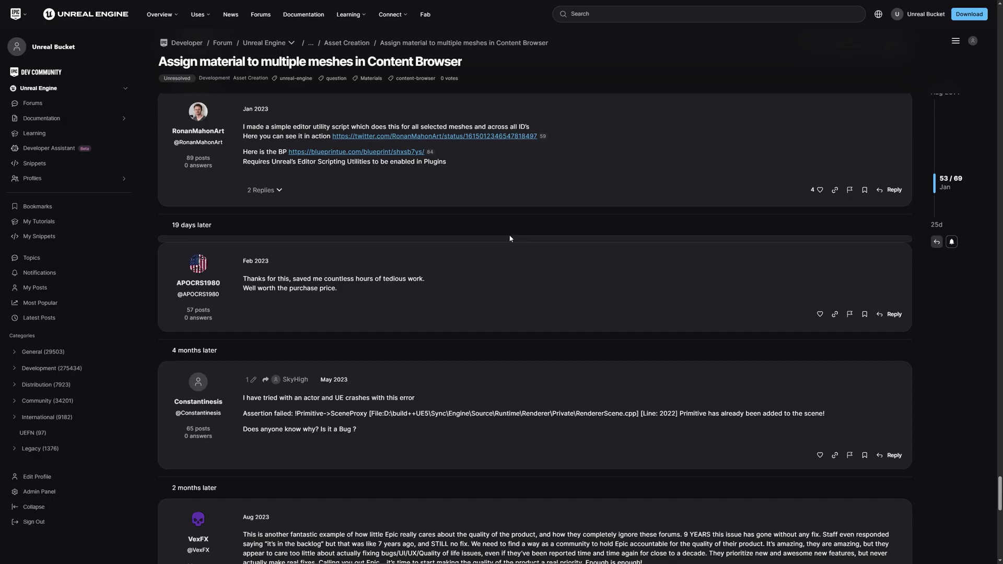
scroll(513, 232, down, 2)
scroll(513, 233, down, 3)
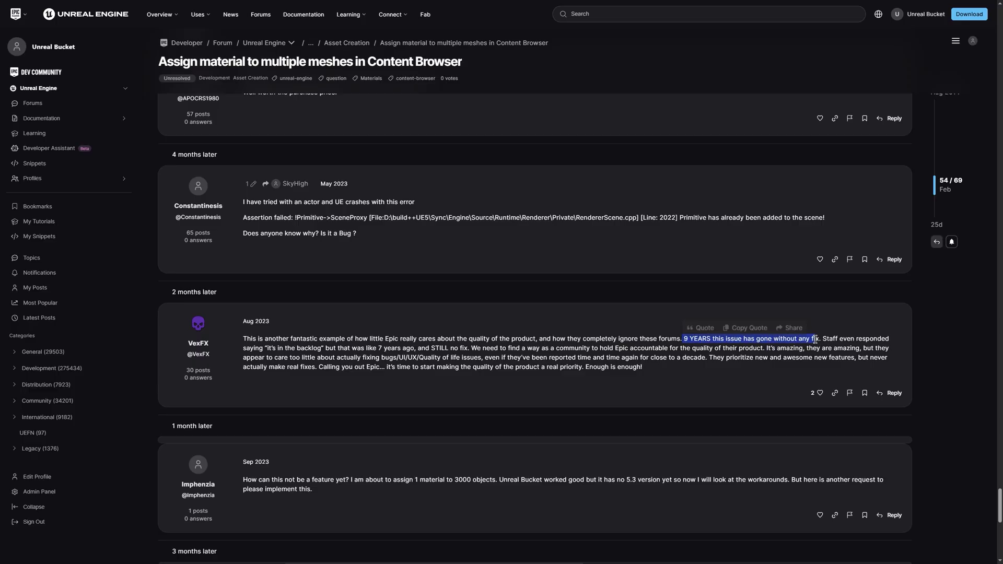
scroll(814, 333, down, 4)
scroll(814, 334, down, 4)
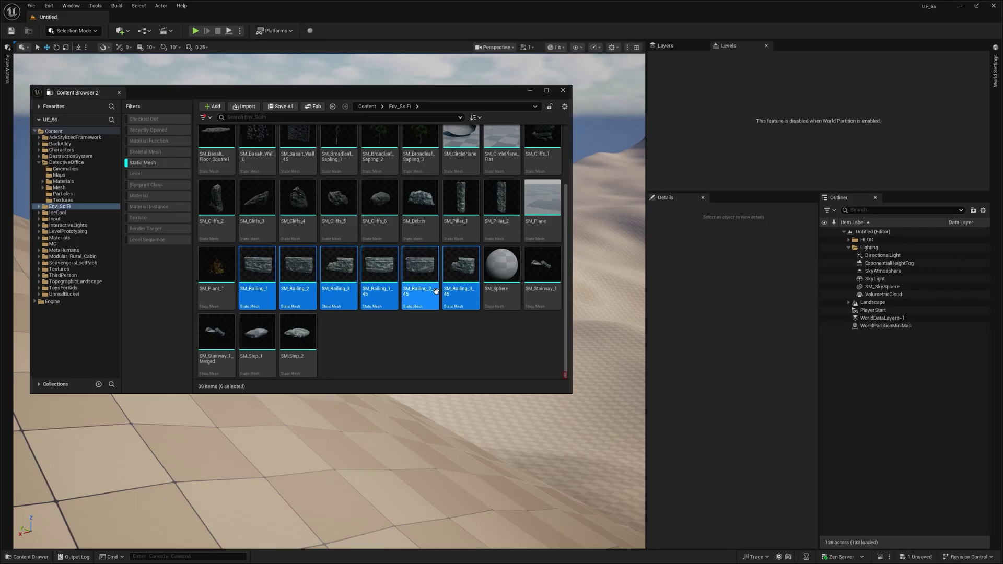
Edit the six railings in the Property Matrix and filter their properties by 'mate'
right_click(436, 291)
mouse_move(502, 401)
click(606, 510)
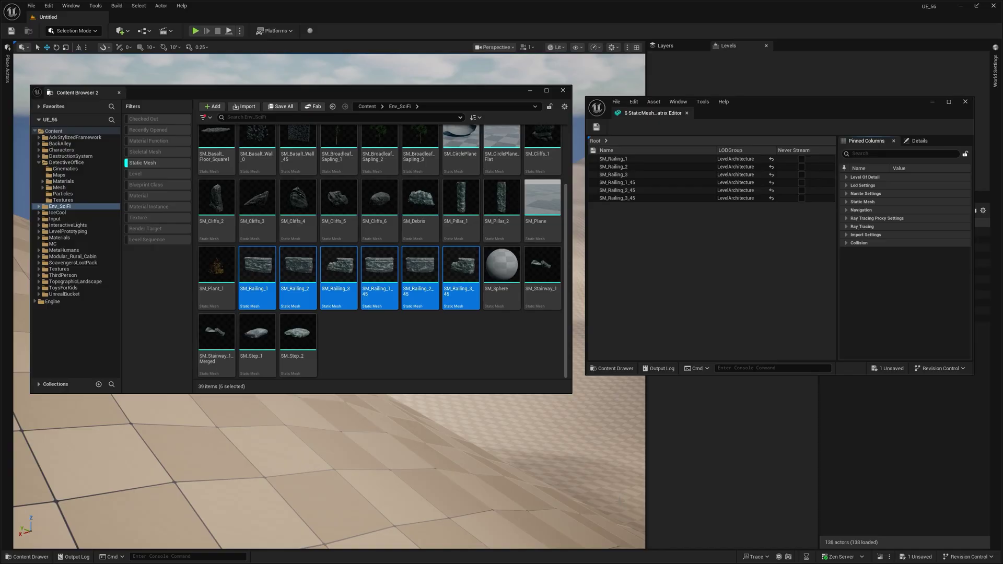
click(863, 155)
text(mate)
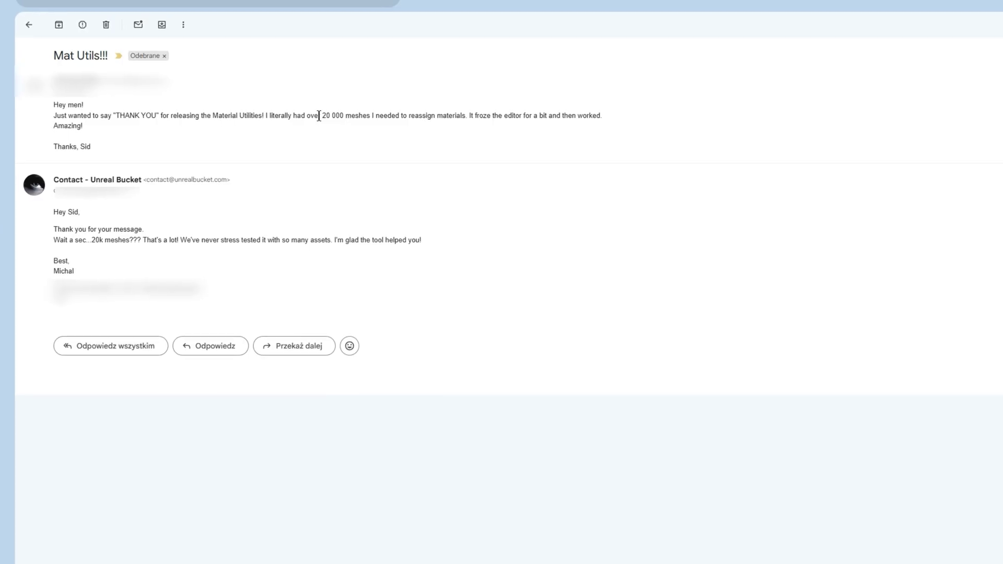
drag(320, 116, 372, 121)
click(355, 118)
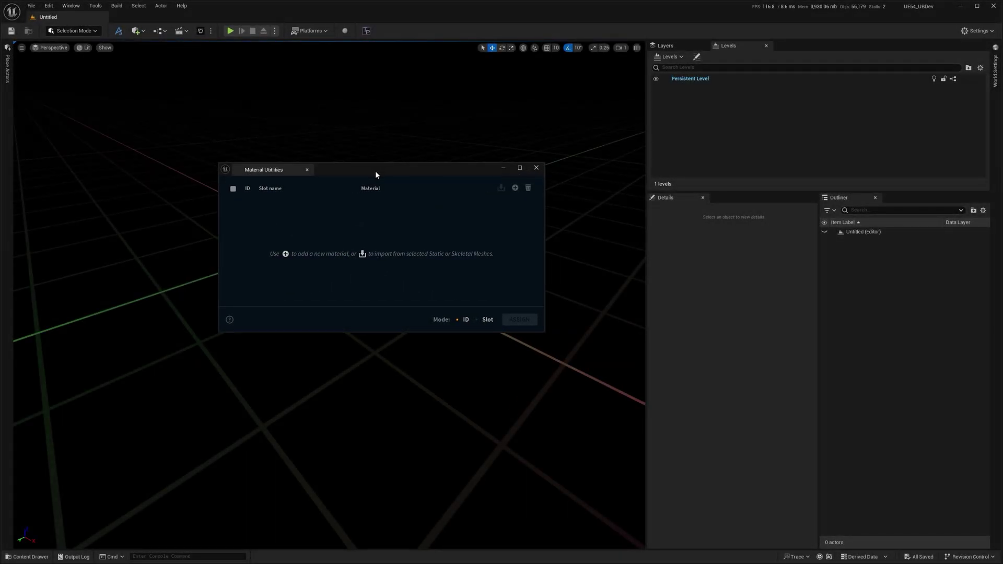
Dock Material Utilities into the editor layout and import SKM_Face's material slots into it
drag(375, 171, 407, 180)
drag(319, 181, 810, 55)
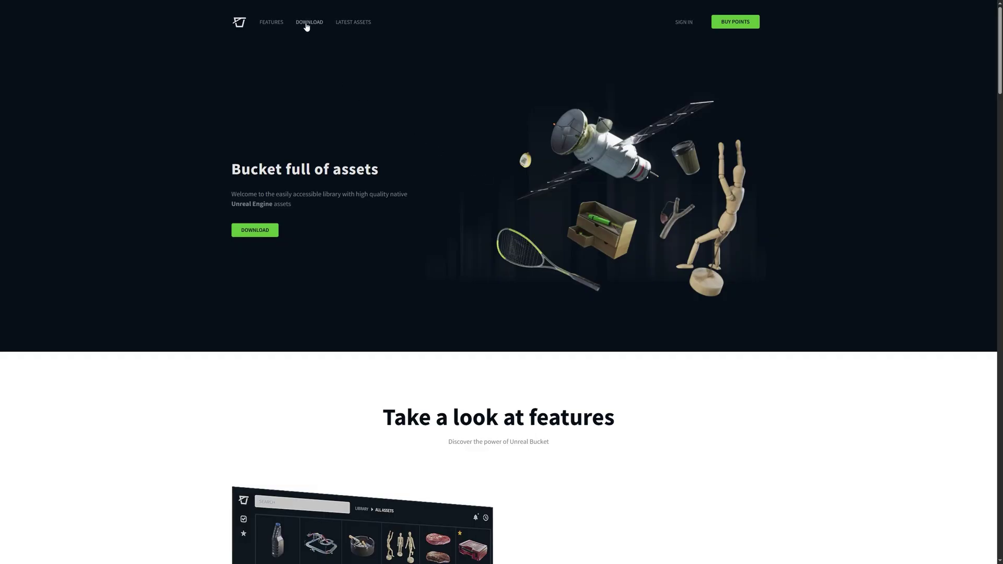
click(307, 23)
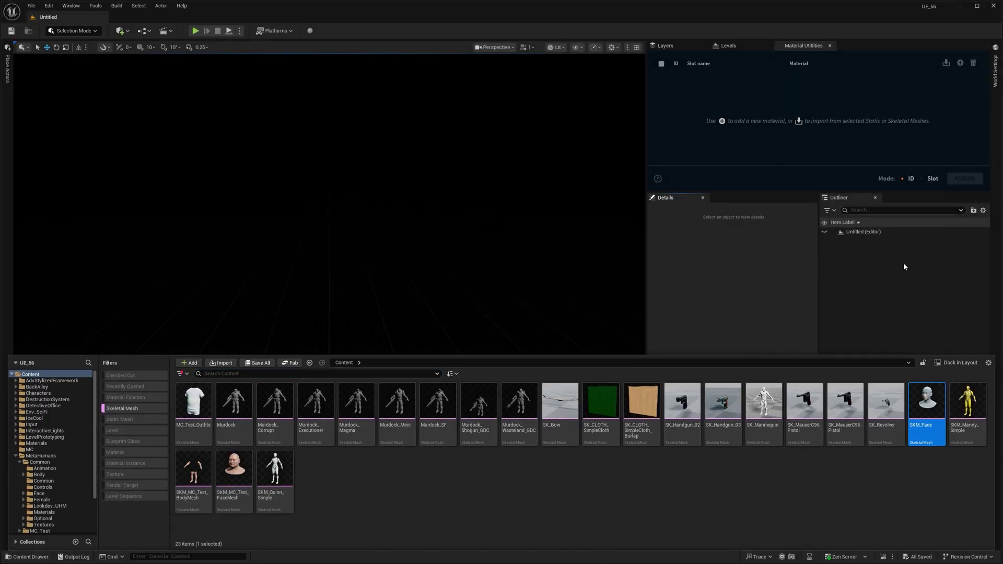
click(947, 63)
drag(980, 114, 980, 75)
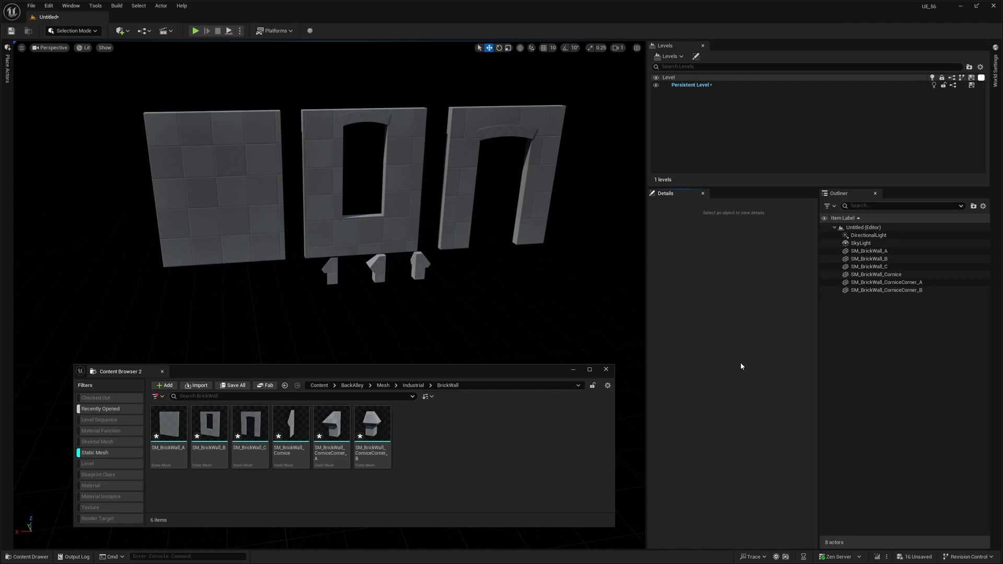
Select SM_BrickWall_A and frame the grey wall in the viewport
click(372, 426)
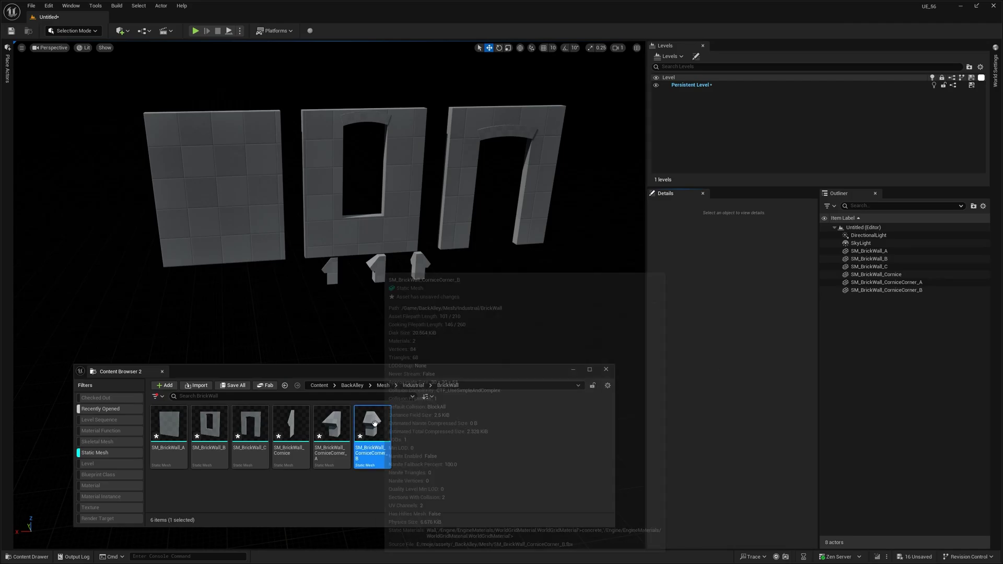
click(173, 427)
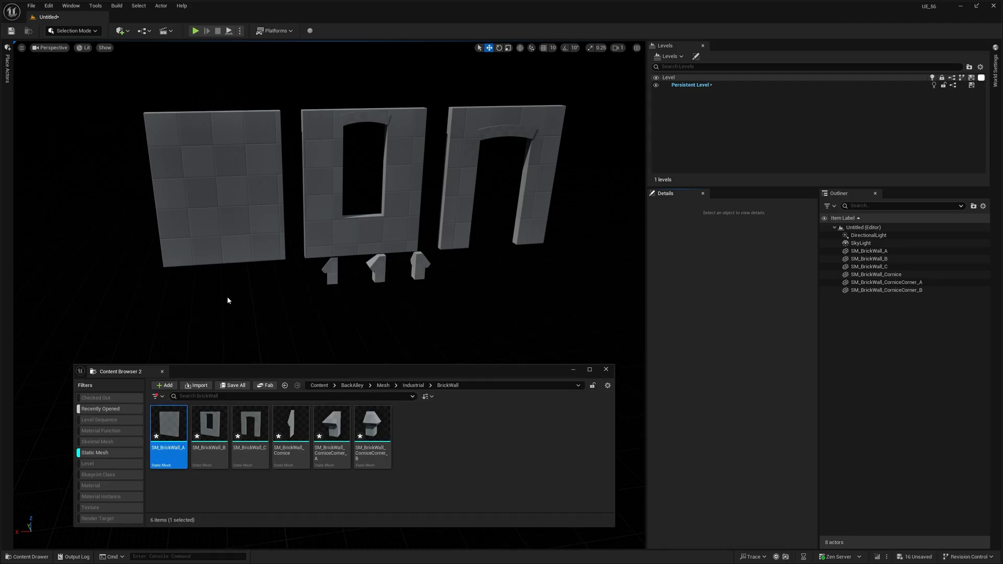
key(f)
key(Escape)
mouse_move(324, 209)
right_down()
mouse_move(345, 209)
mouse_move(323, 209)
mouse_move(329, 194)
right_up()
scroll(329, 209, down, 8)
click(441, 422)
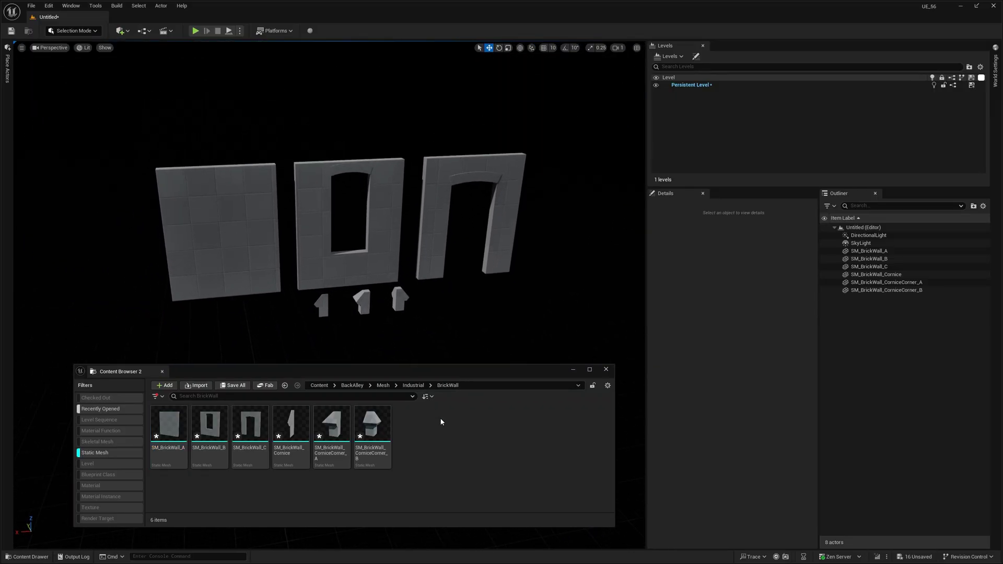
Open SM_BrickWall_A and apply MI_BrickWall to its Element 0 material slot
double_click(170, 424)
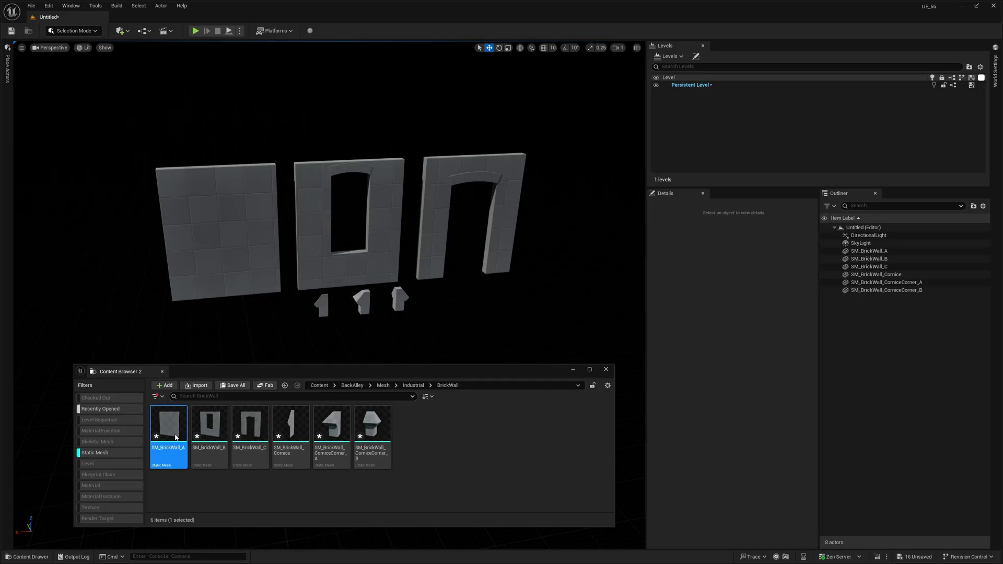
drag(754, 112, 741, 102)
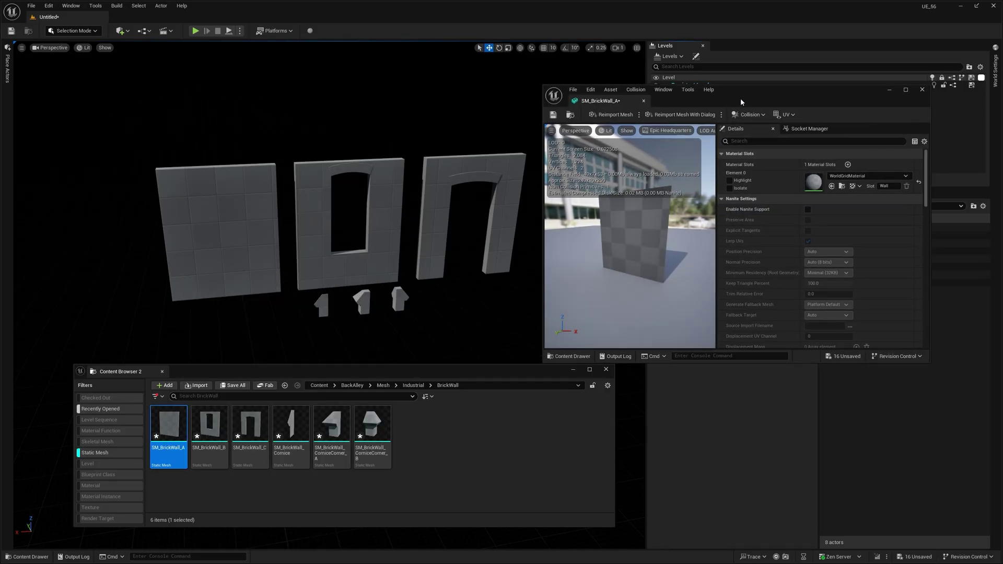
click(102, 453)
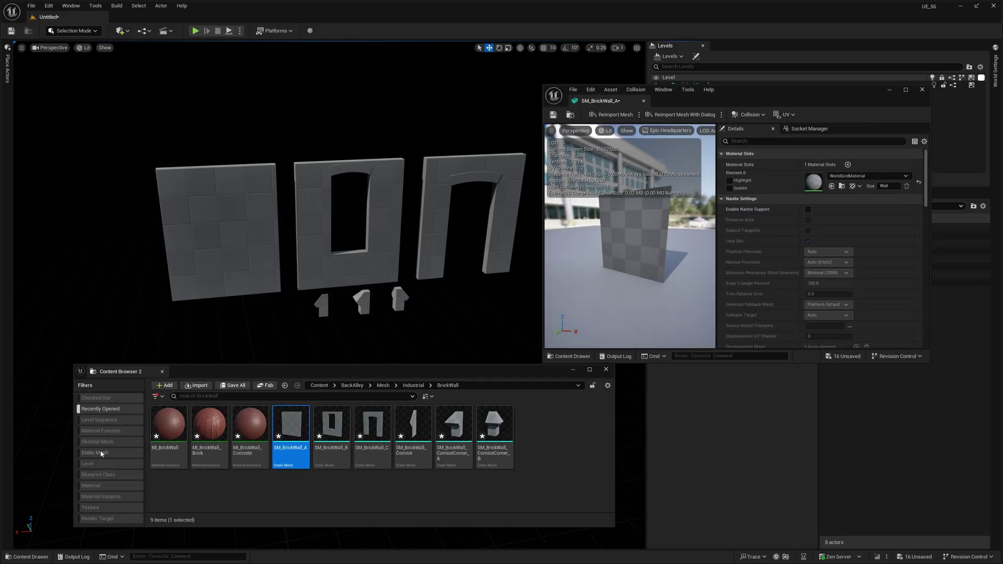
click(162, 429)
drag(161, 429, 818, 185)
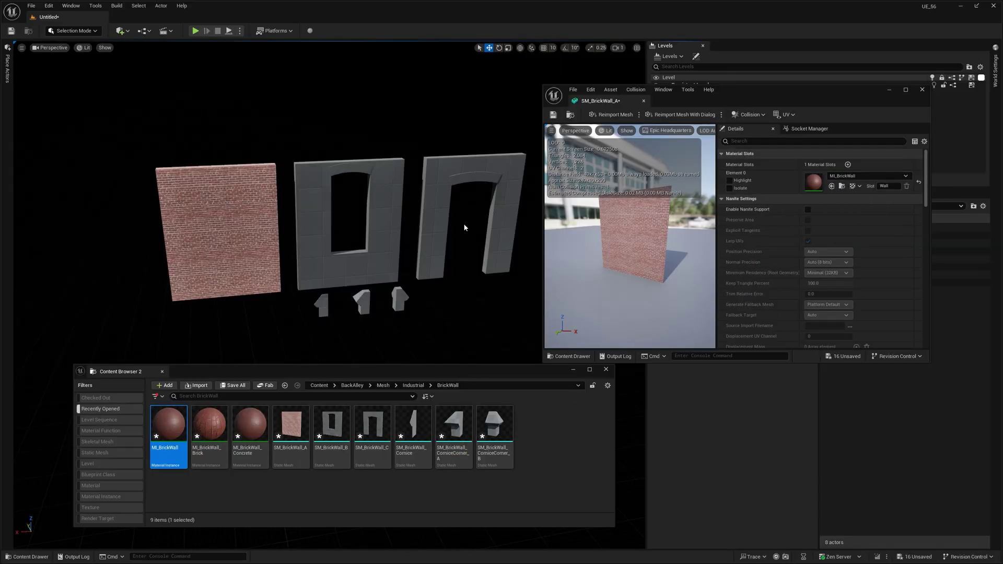
right_drag(324, 209, 324, 209)
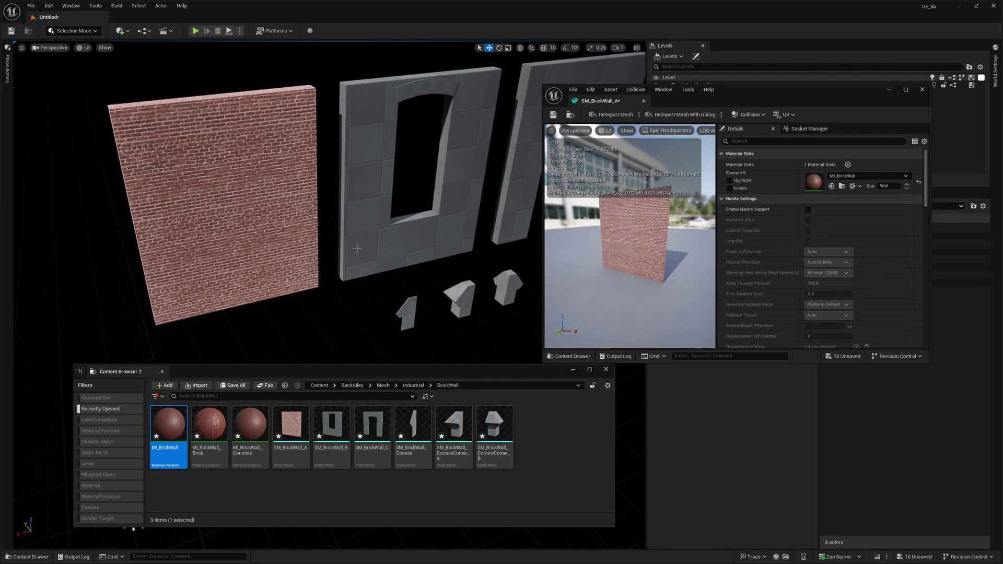
Dock Material Utilities, close the SM_BrickWall_A editor, and select the brick wall meshes
click(310, 31)
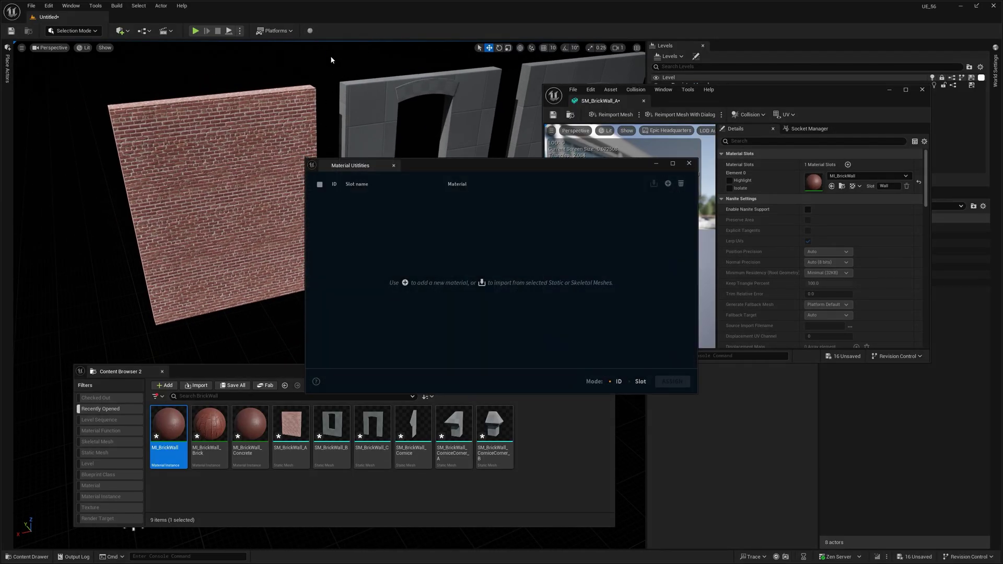
drag(439, 169, 741, 48)
click(923, 90)
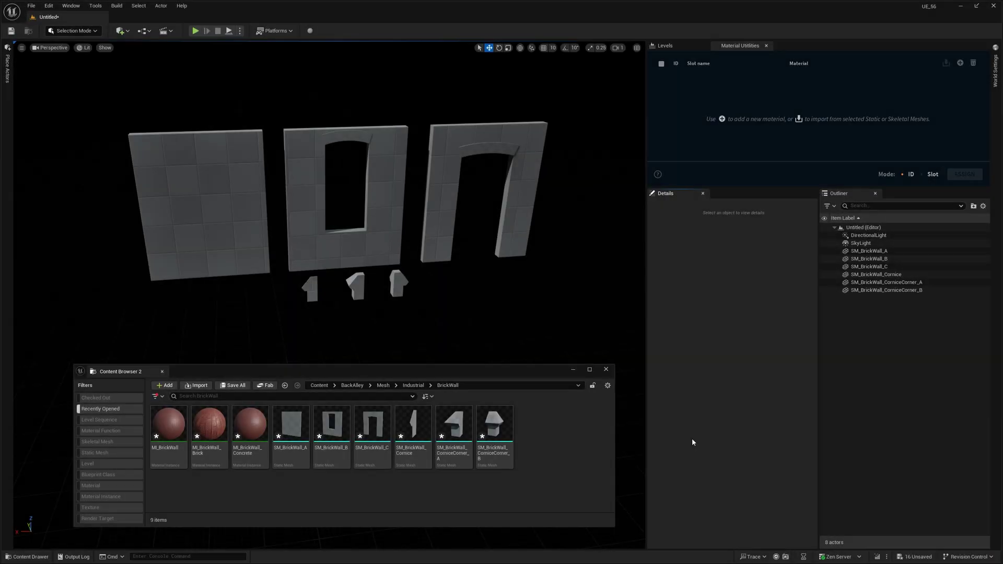
click(493, 427)
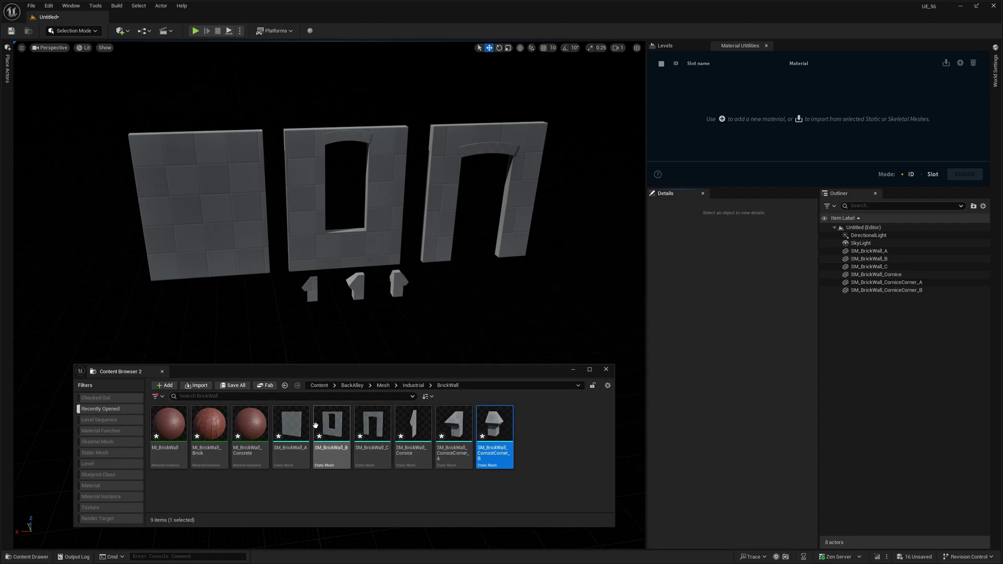
click(204, 237)
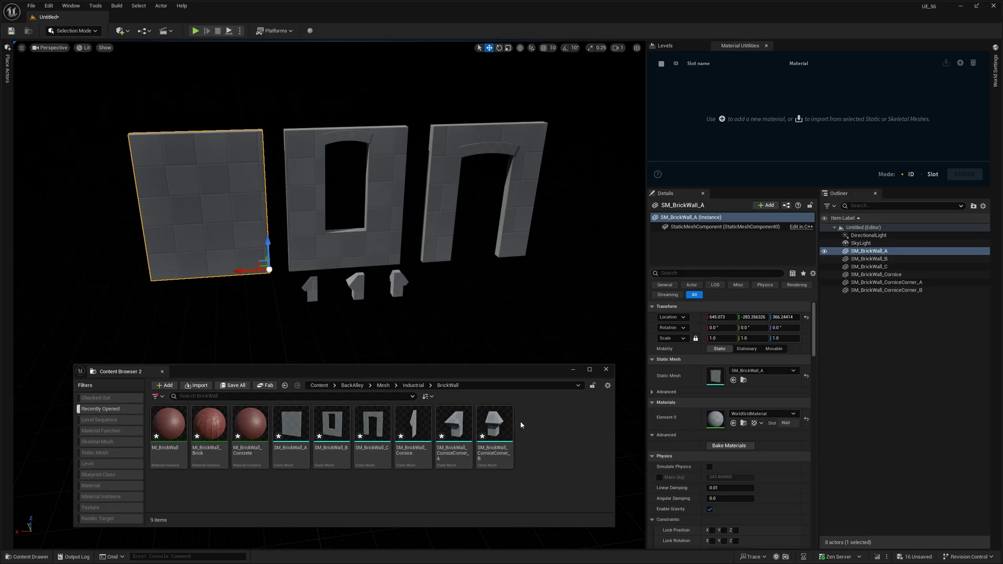
Assign MI_BrickWall to Wall, MI_BrickWall_Concrete to concrete, MI_BrickWall_Brick to Wall2 across all six meshes
shift+click(291, 426)
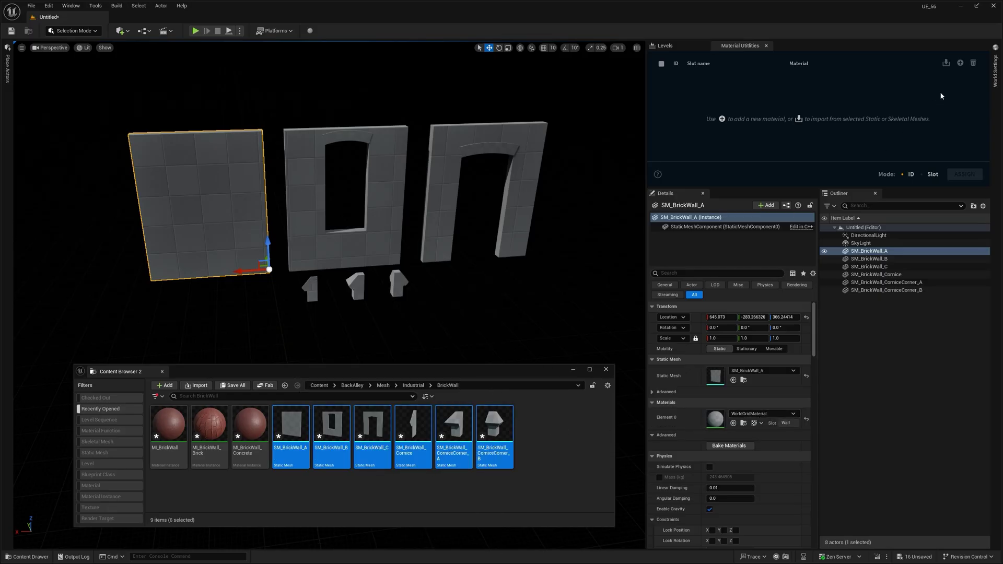
click(946, 63)
drag(168, 426, 835, 79)
drag(249, 426, 835, 97)
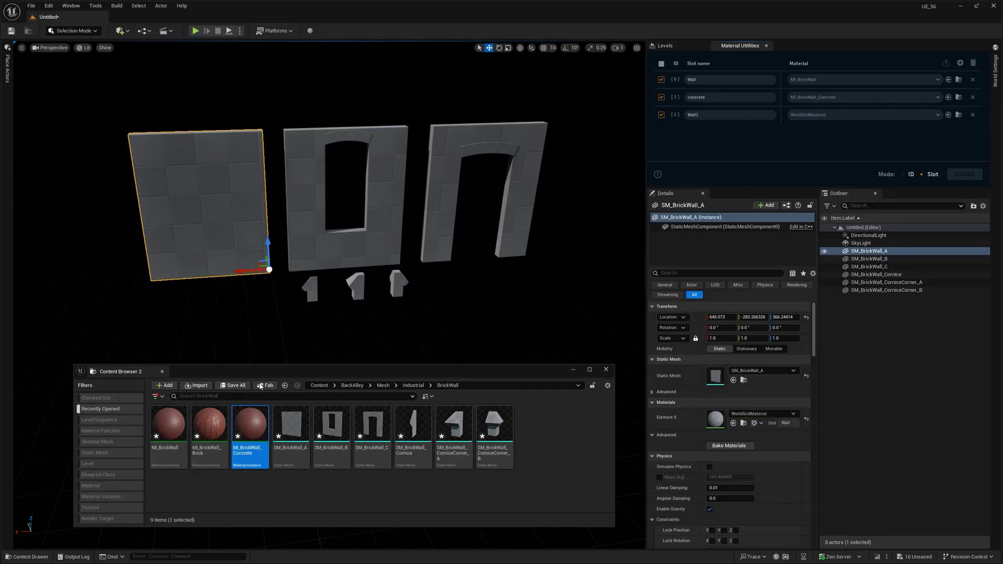
drag(209, 426, 794, 114)
click(494, 434)
shift+click(291, 434)
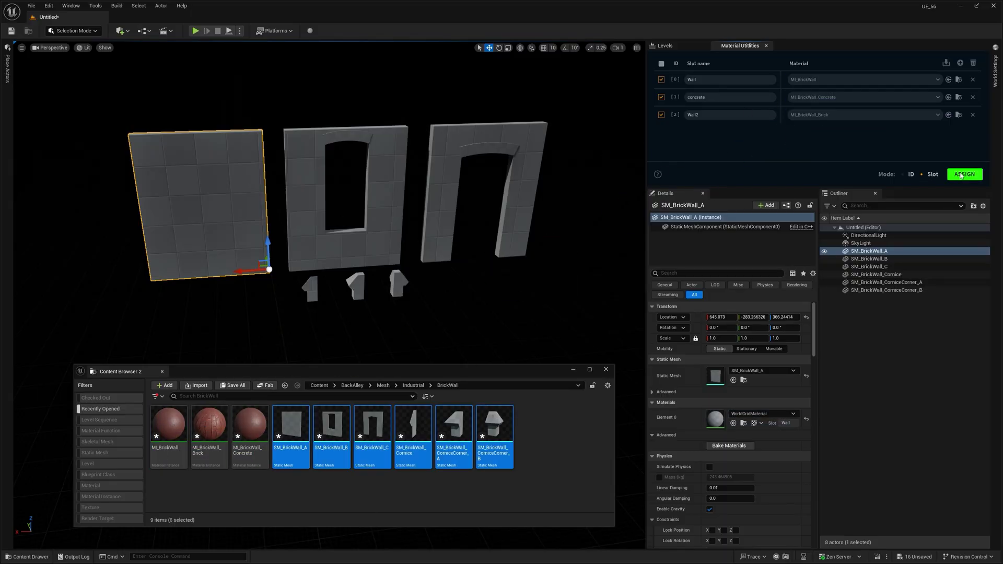
click(961, 175)
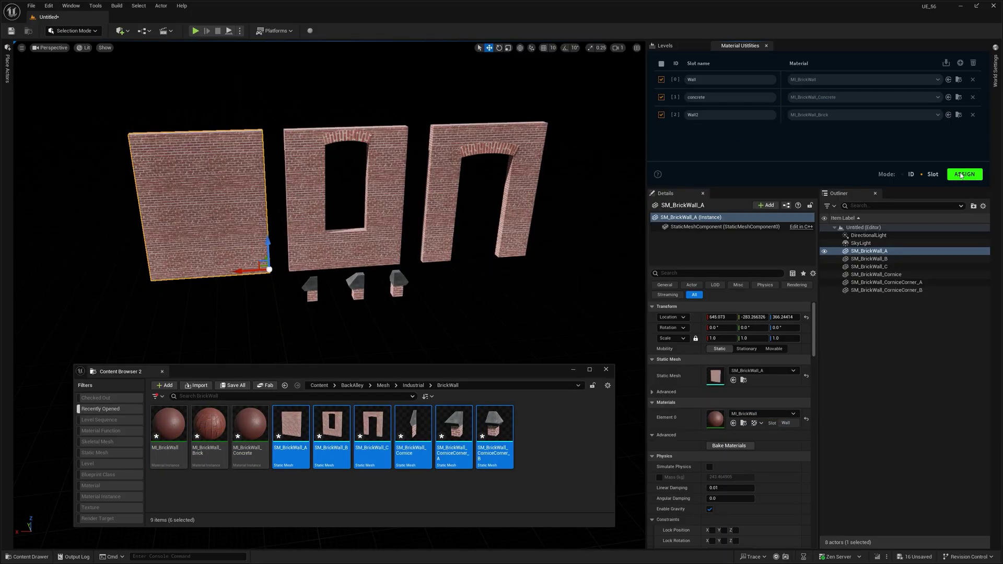
Open SM_BrickWall_A to verify its new material, then review the walls in the level
click(308, 426)
double_click(301, 428)
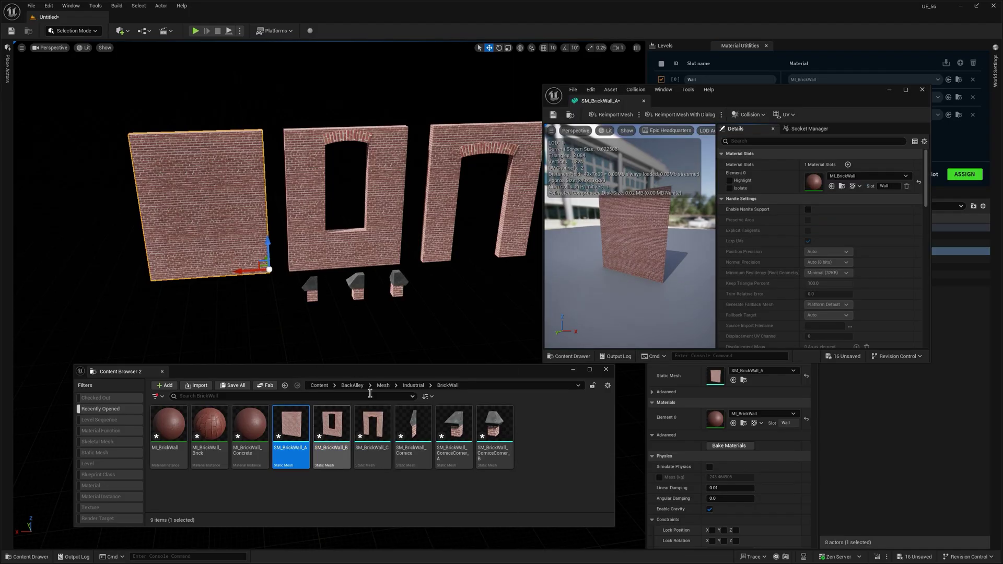
click(643, 101)
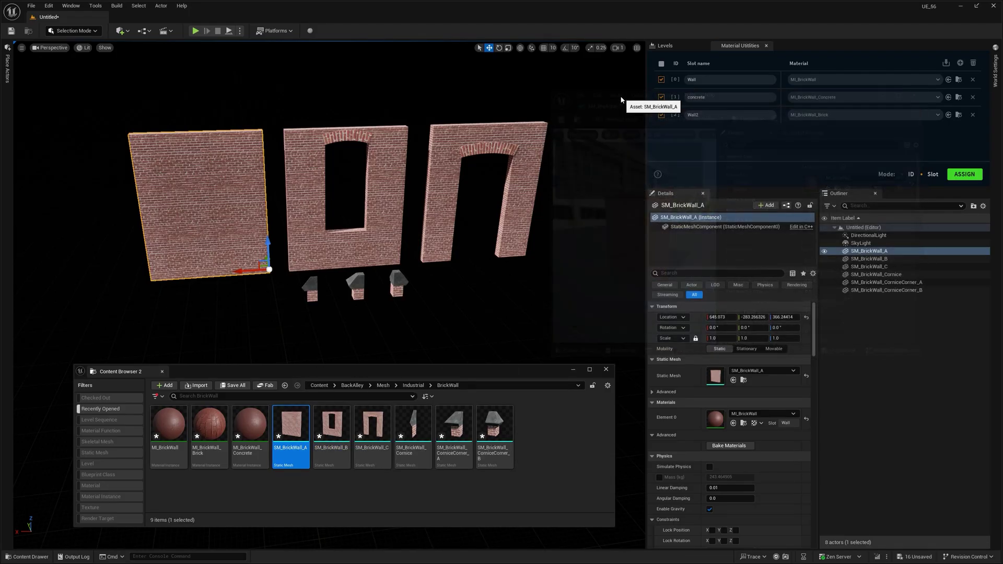
right_drag(558, 169, 562, 171)
click(563, 172)
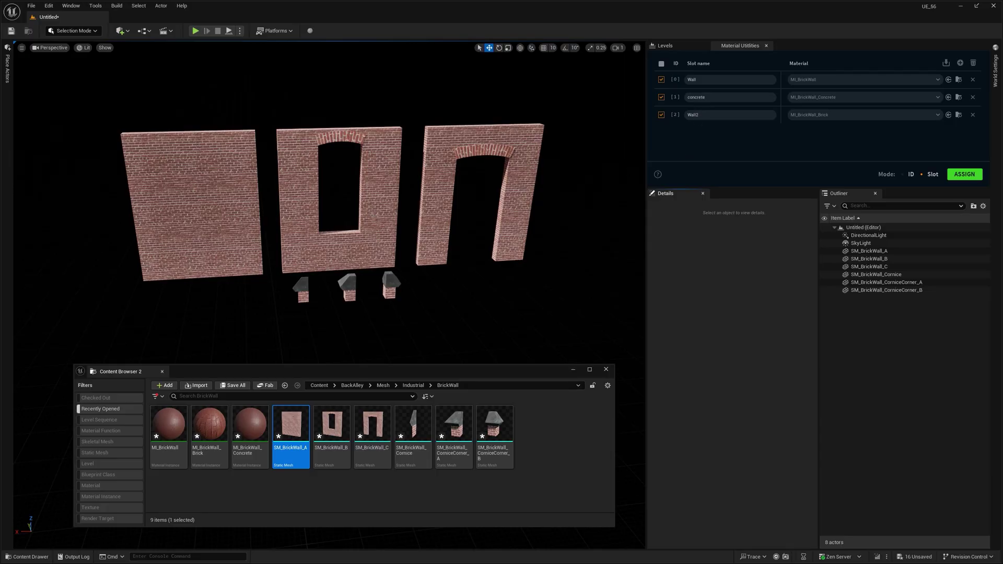
Switch to Wall_Door_Window_B_4m and isolate the wood plank, then Glass_Window slots in turn
click(868, 251)
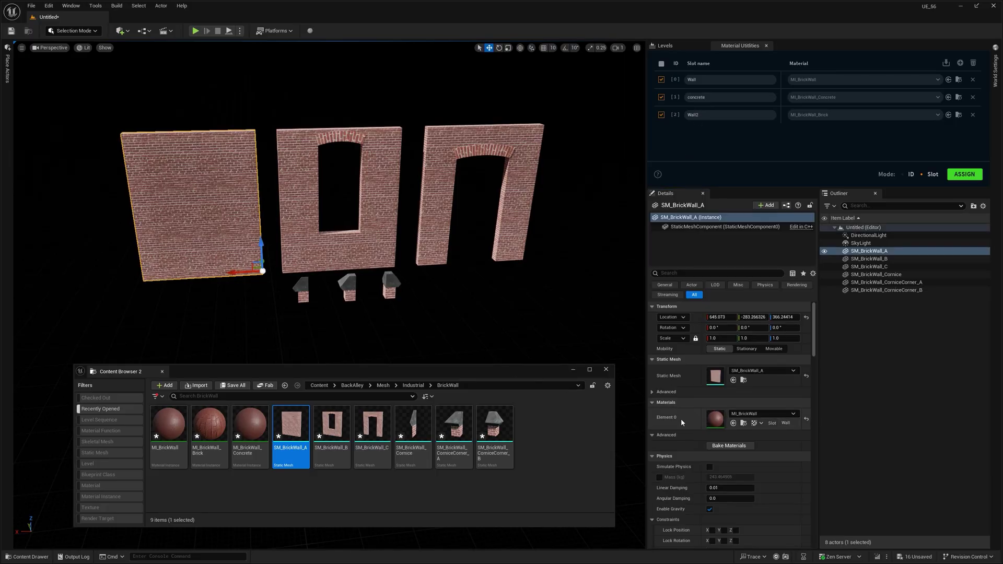
double_click(715, 376)
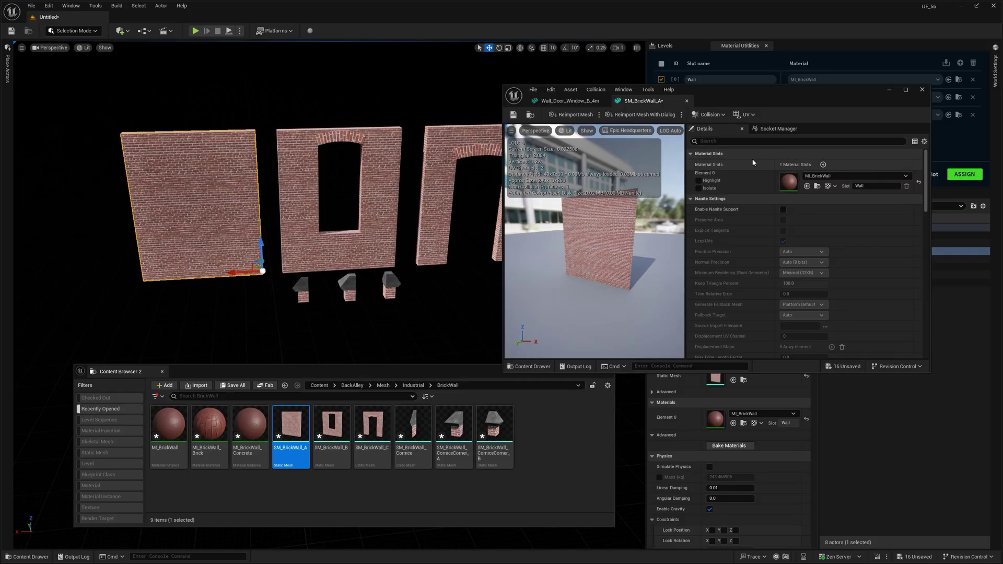
click(584, 102)
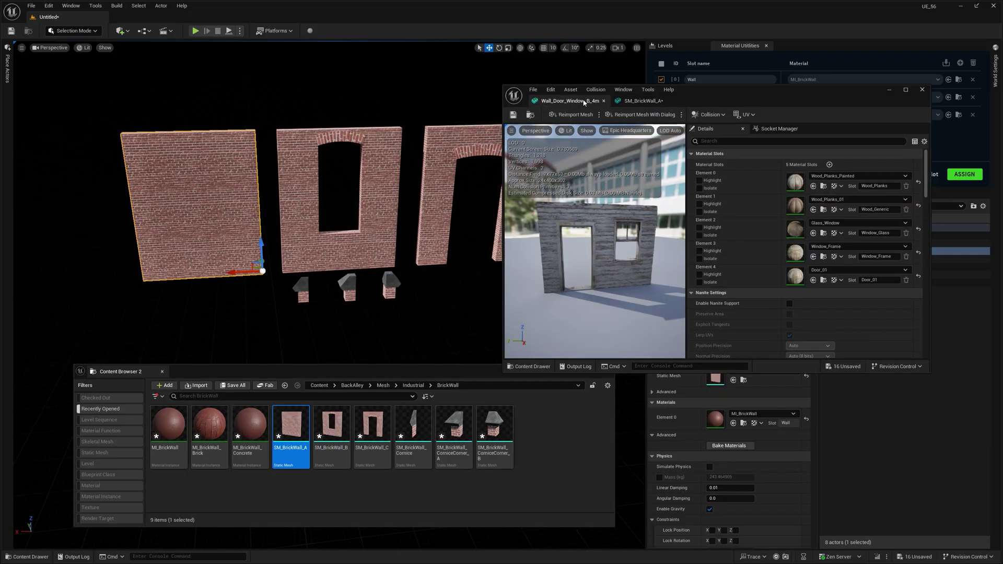
click(699, 188)
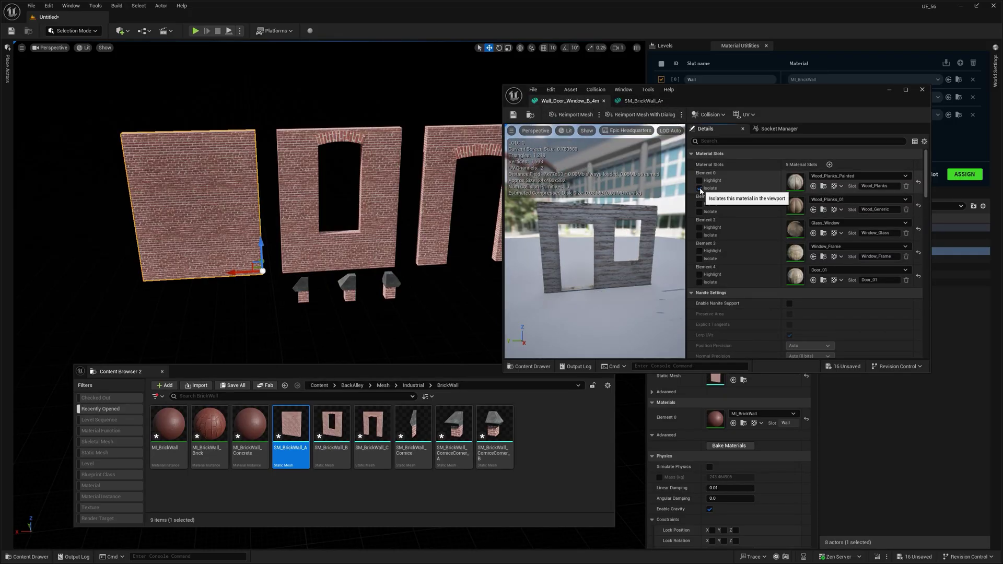
click(699, 188)
click(699, 235)
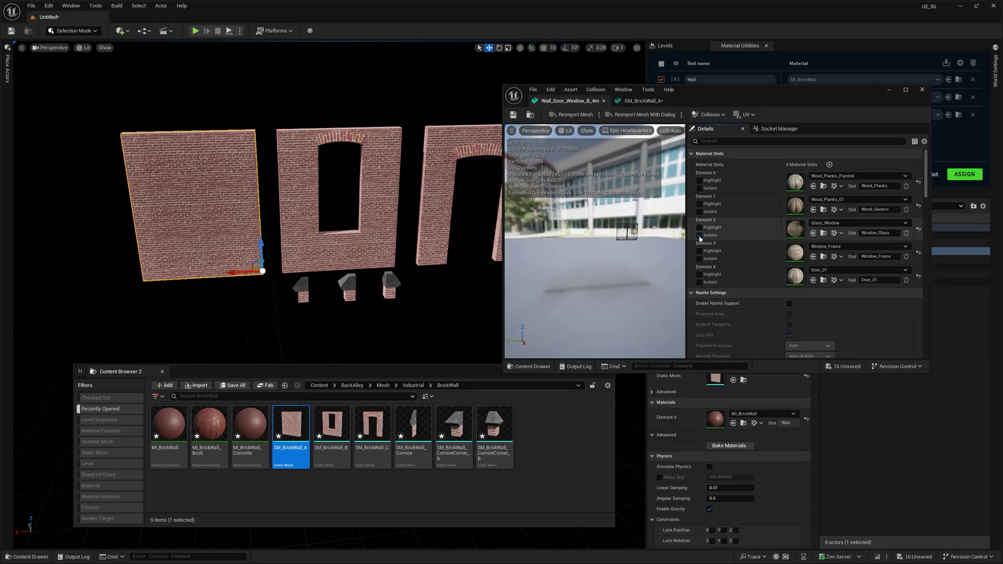
click(700, 235)
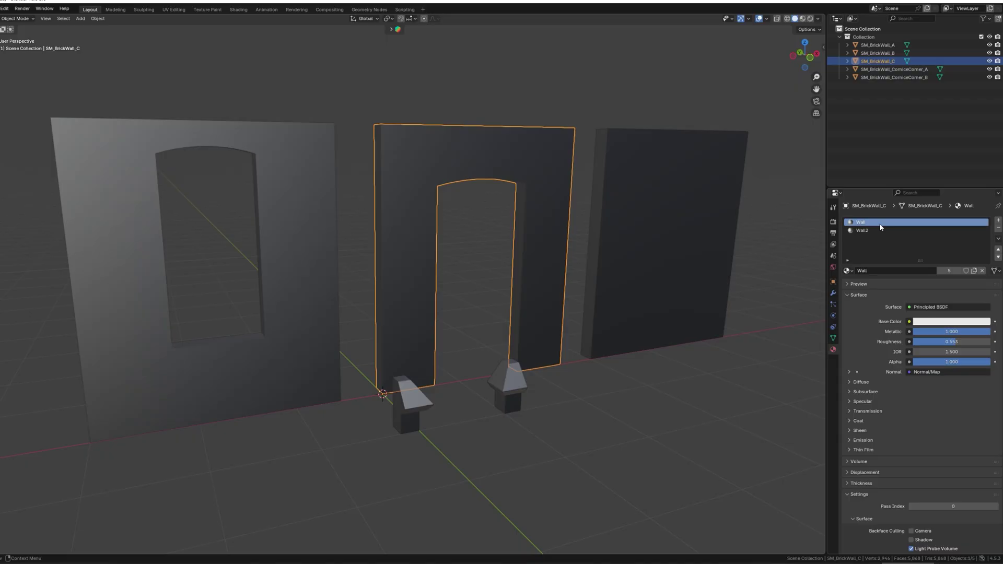
In Edit Mode, clear the Wall faces and select SM_BrickWall_C's faces assigned to Wall2
key(Tab)
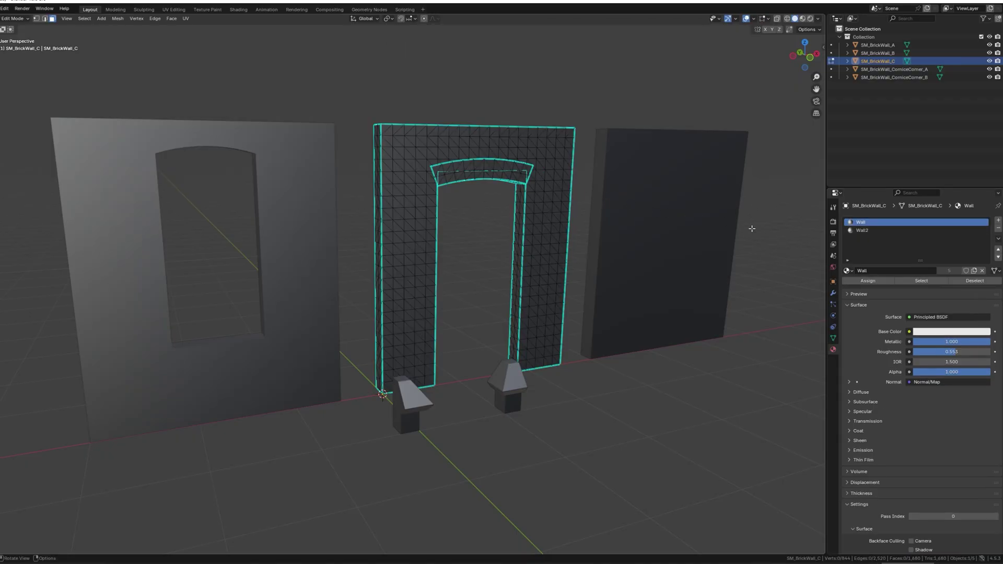
click(920, 282)
click(802, 290)
click(861, 231)
click(921, 282)
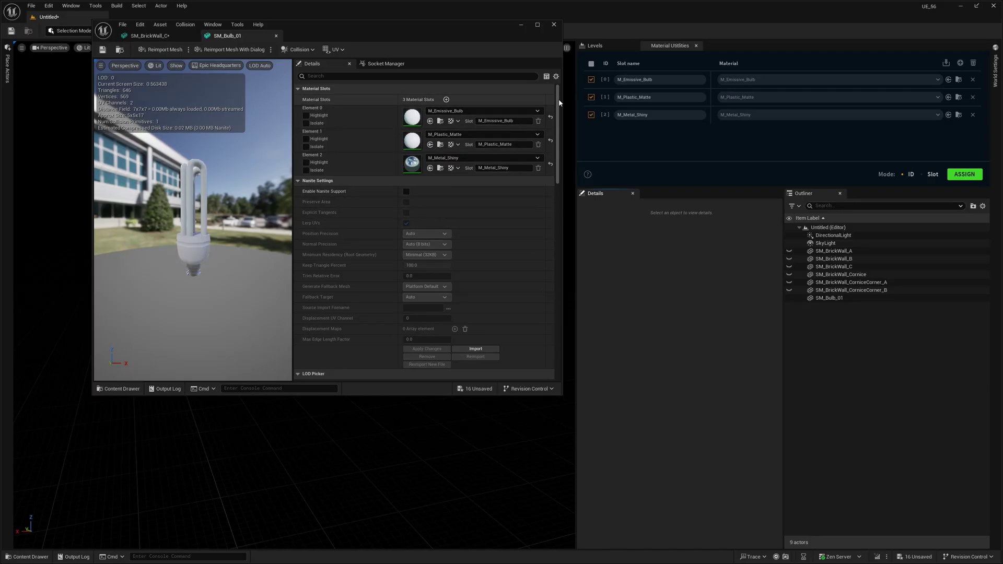
drag(654, 80, 628, 81)
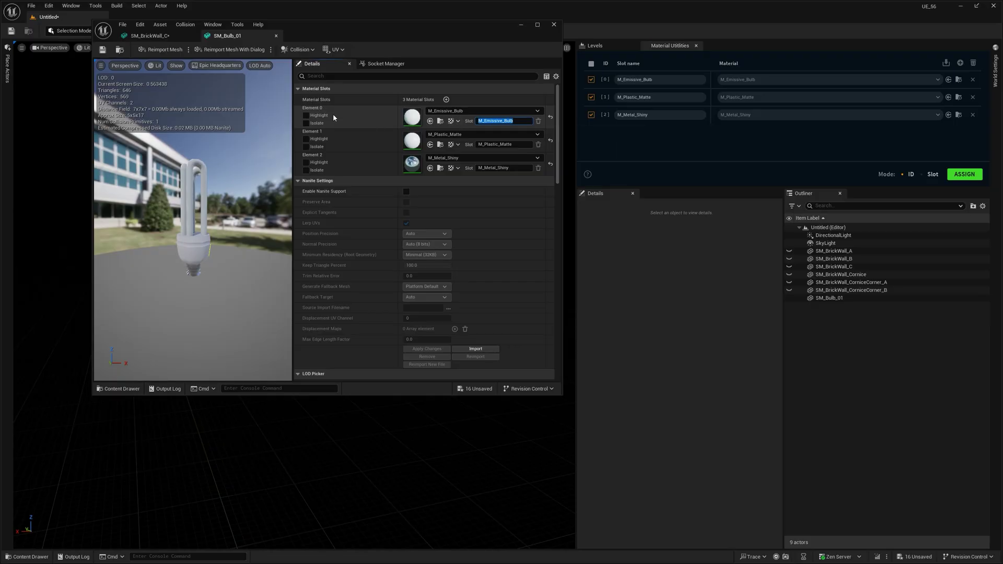
click(644, 99)
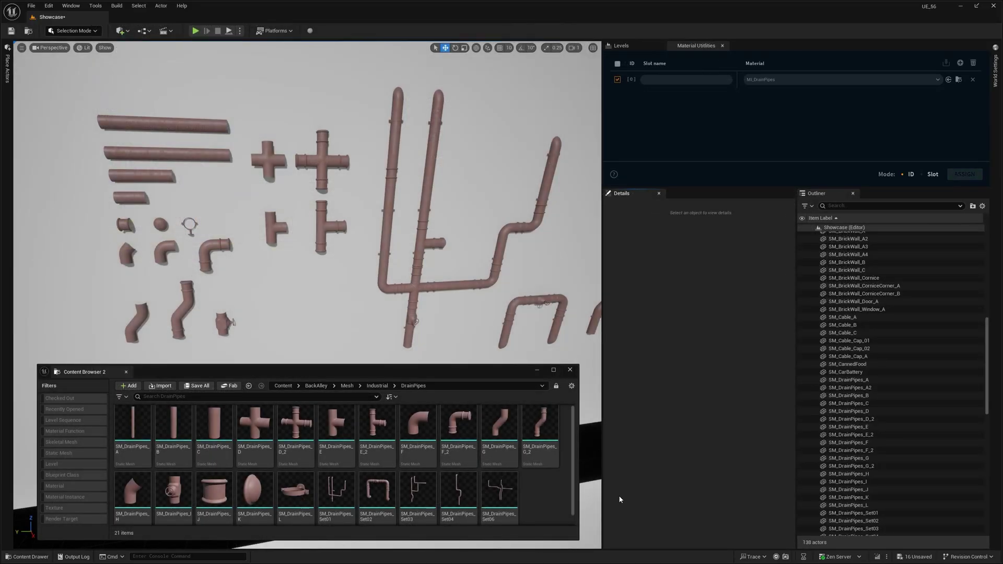
Select all 21 drain pipe assets, inspecting SM_DrainPipes_E_2 and SM_DrainPipes_Set01 along the way
click(499, 491)
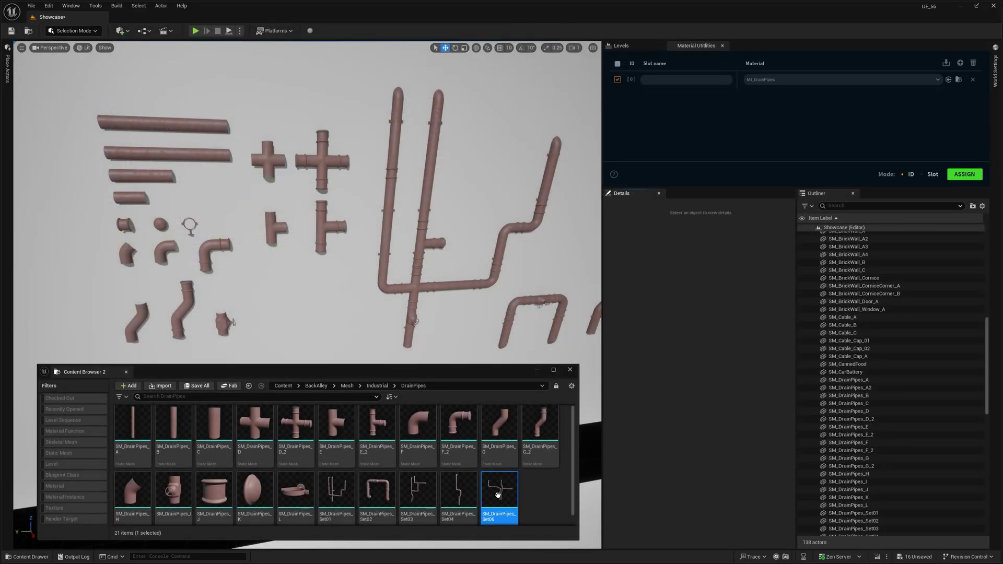
shift+click(134, 423)
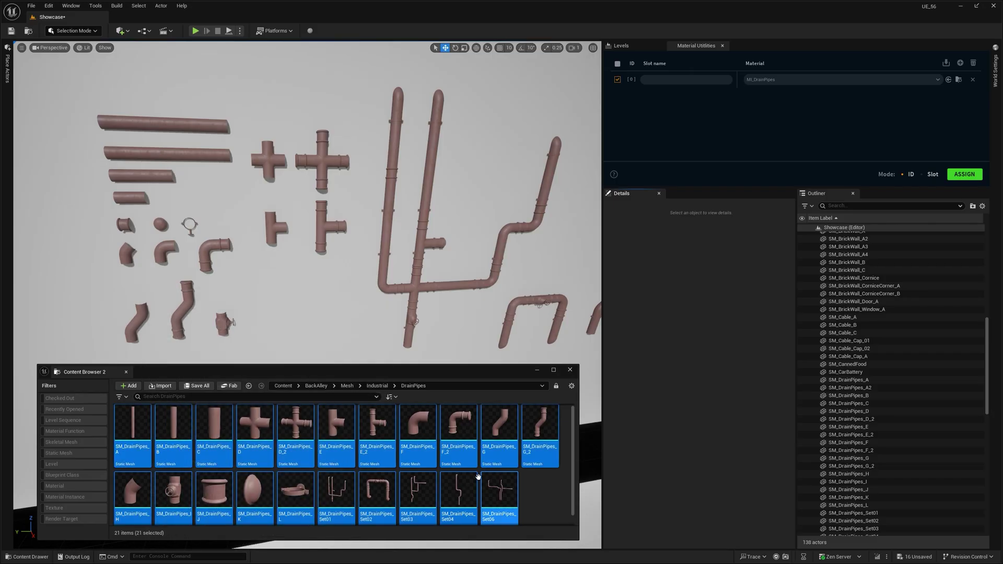
click(327, 256)
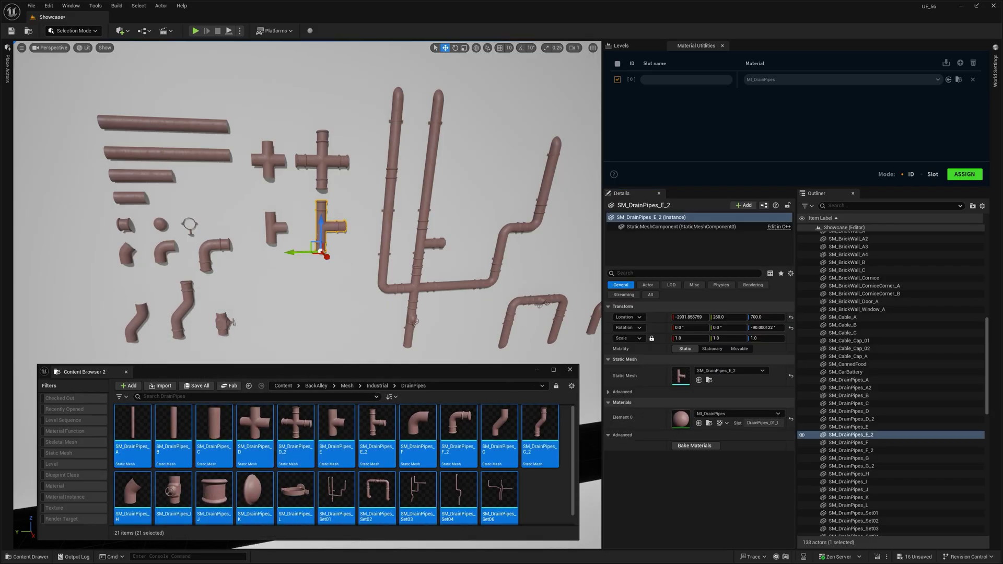
click(415, 320)
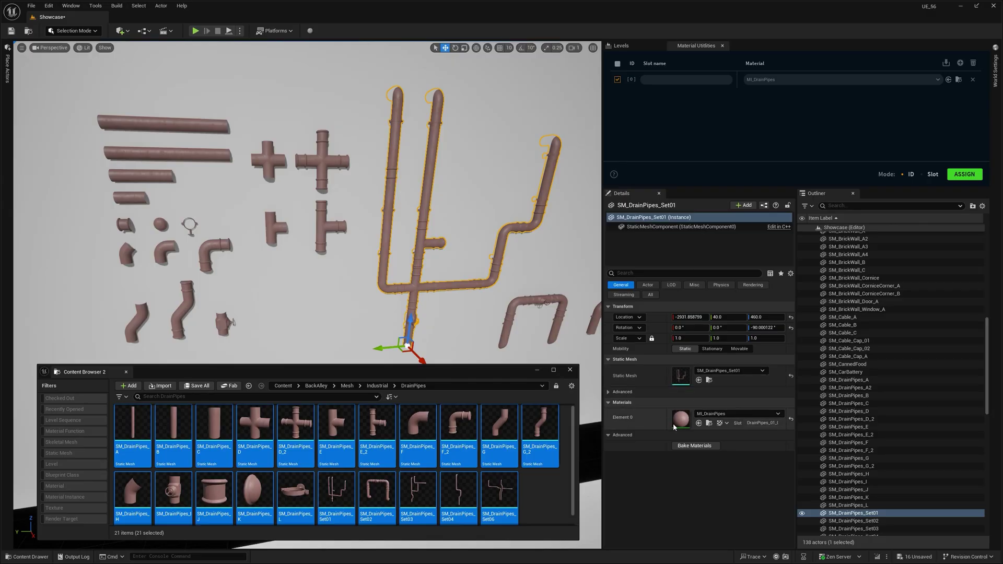
click(501, 495)
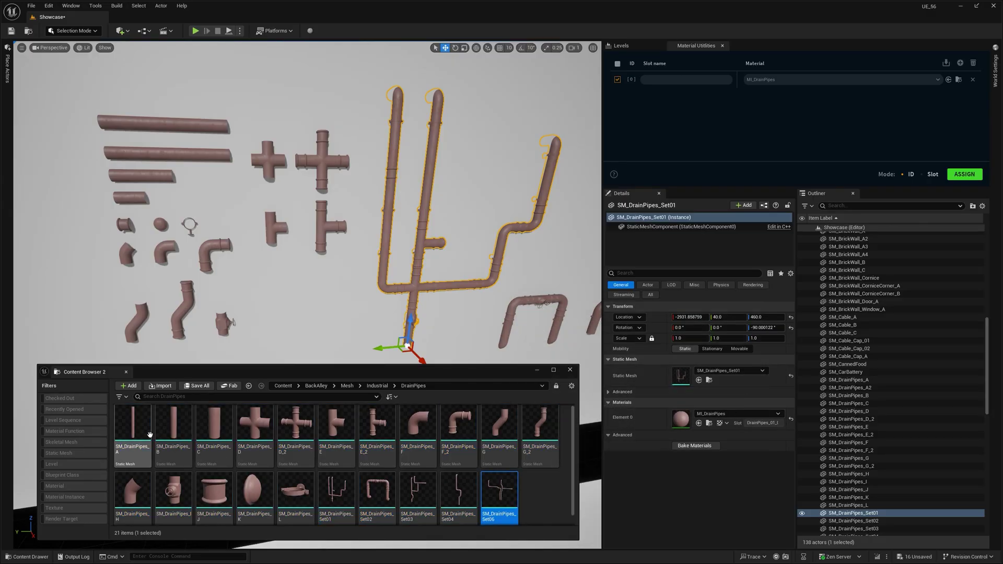
key(ctrl+a)
Set the slot to MI_DrainPipes_Dark and assign it to all selected pipes
click(785, 79)
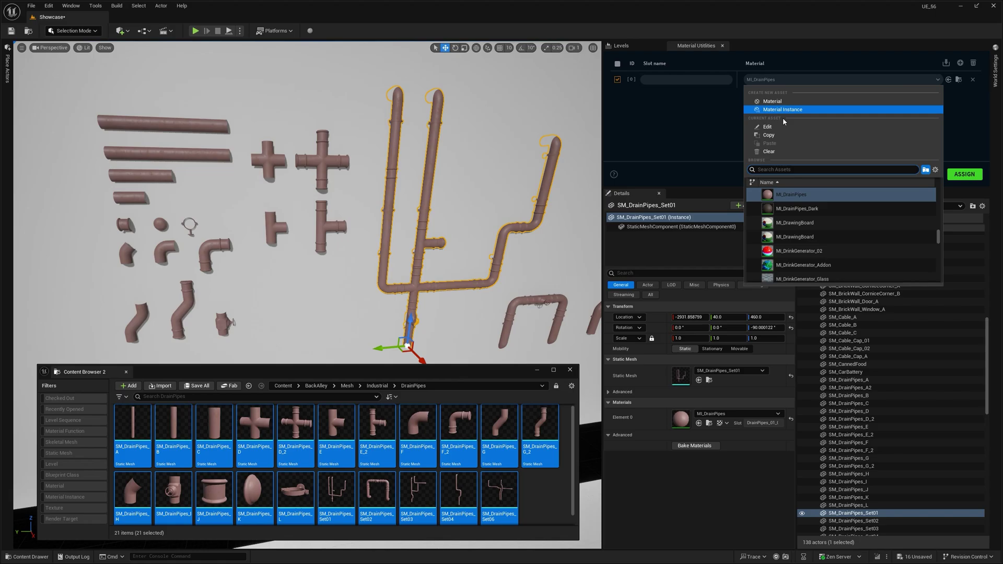
click(805, 208)
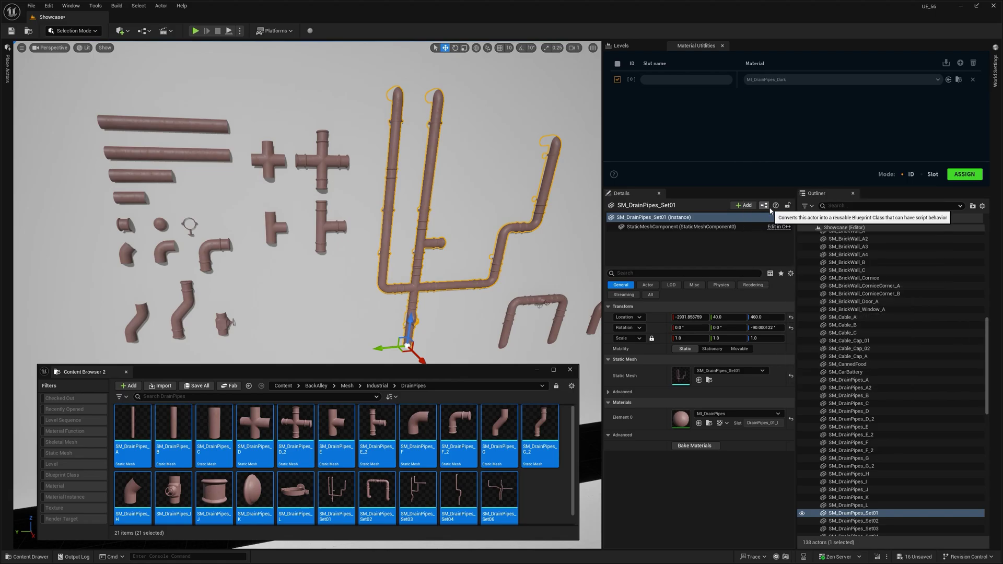
click(964, 174)
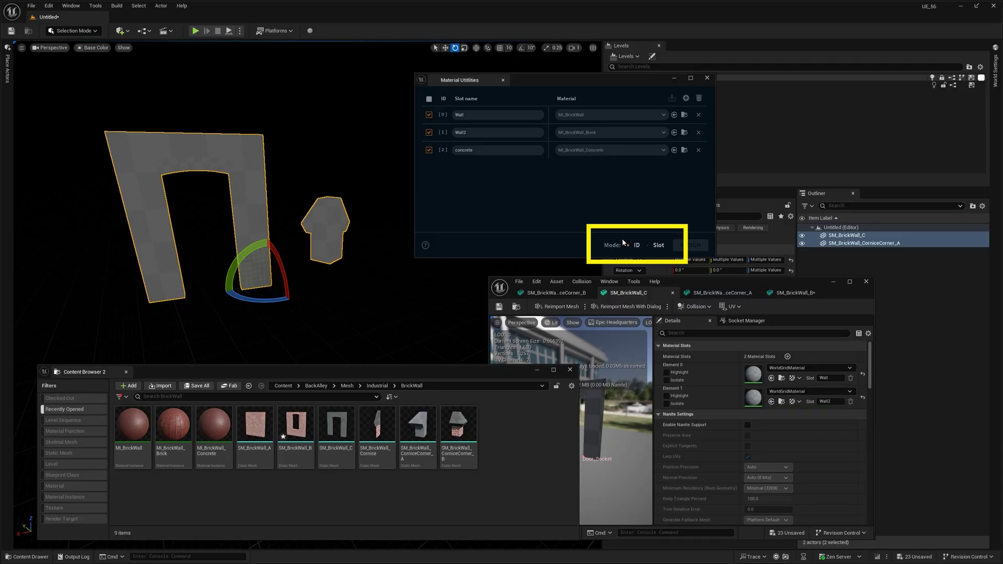
Set slot matching Mode to ID and review each brick wall mesh's slots in the editor tabs
click(636, 246)
click(674, 285)
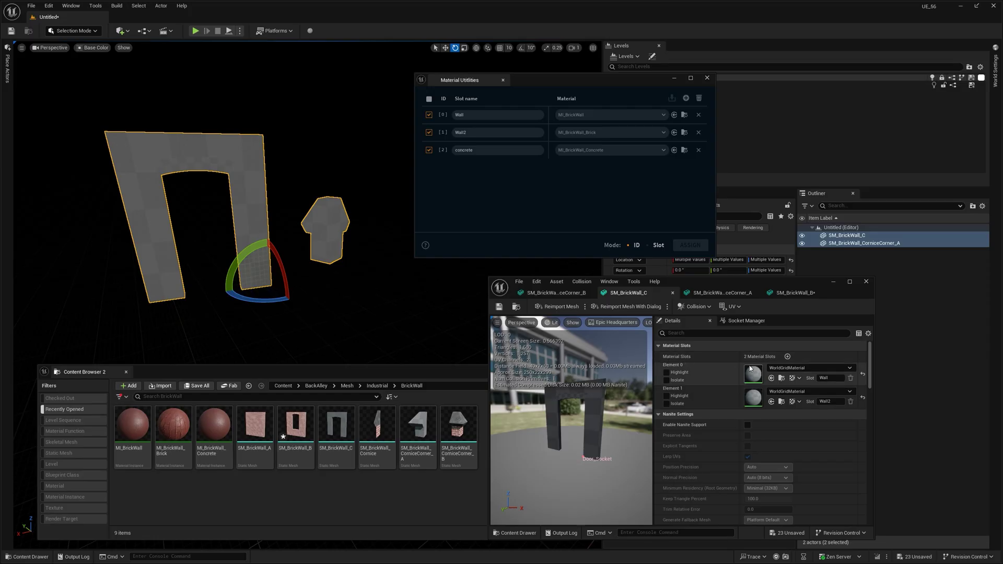
click(722, 293)
click(790, 293)
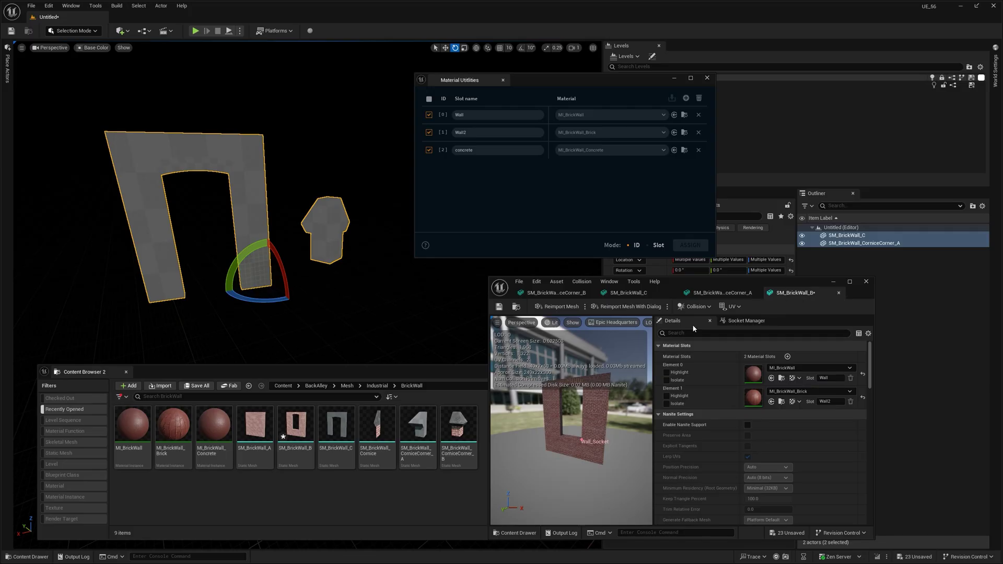
click(577, 294)
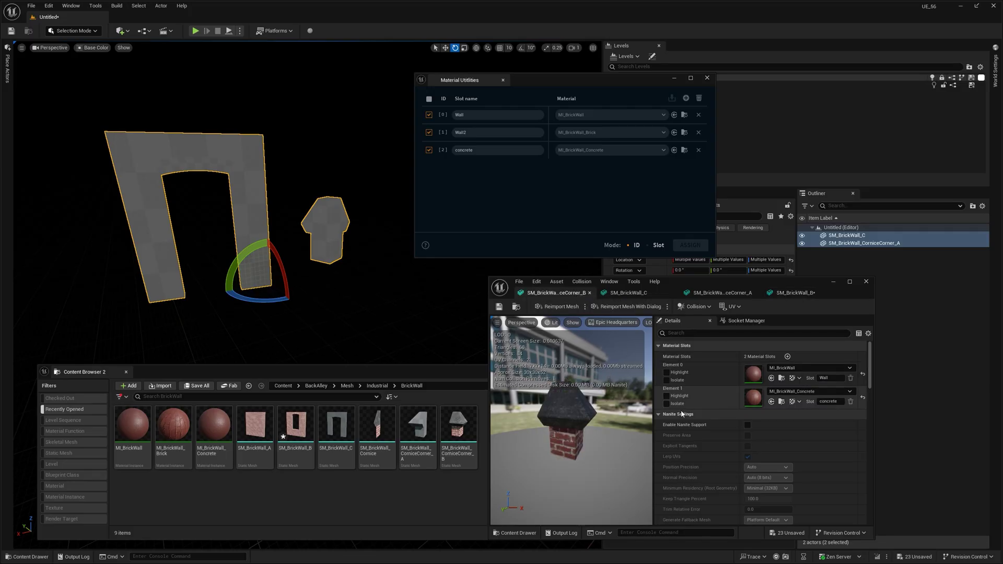
click(627, 293)
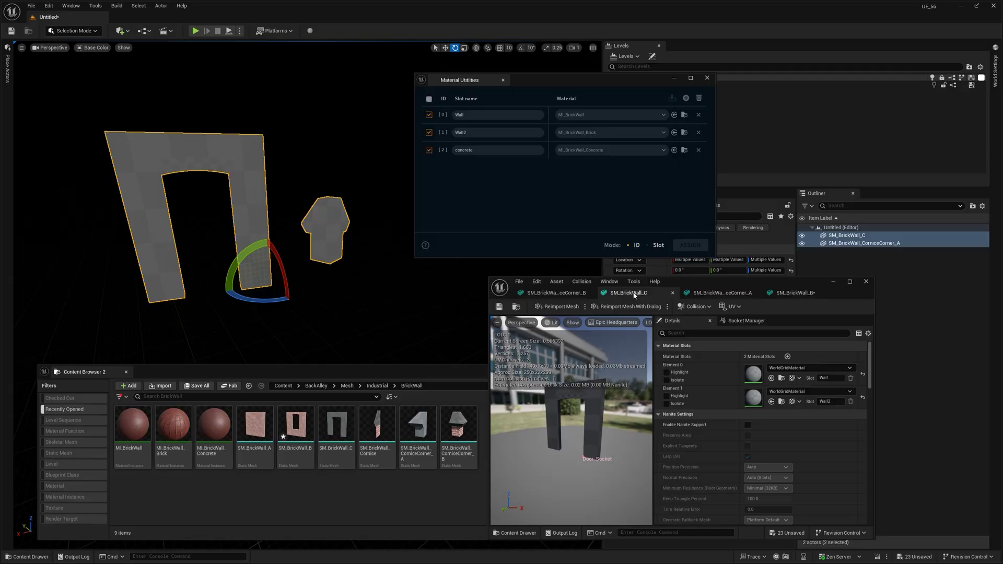
Assign the brick materials to SM_BrickWall_C and SM_BrickWall_CorniceCorner_A
click(256, 436)
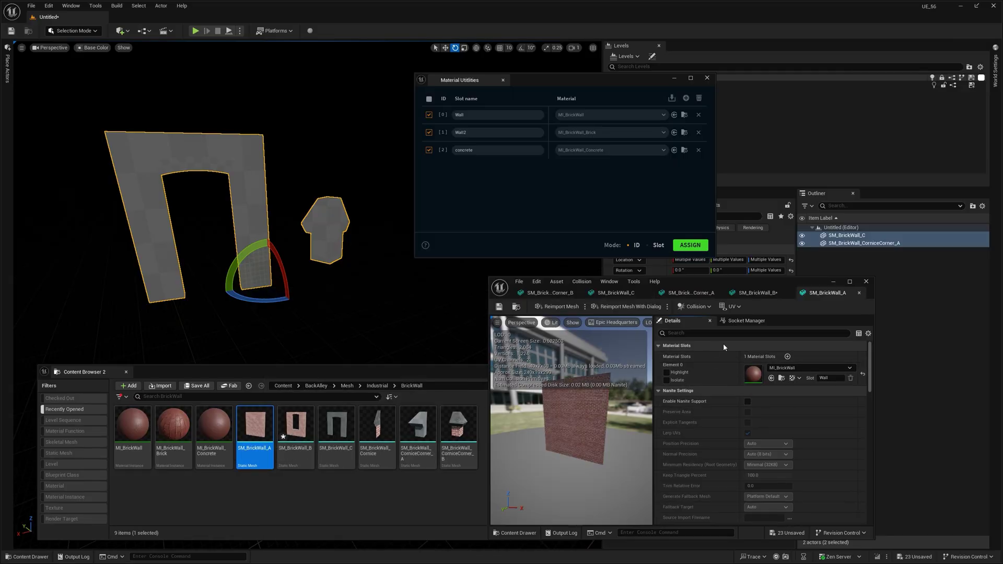
click(859, 293)
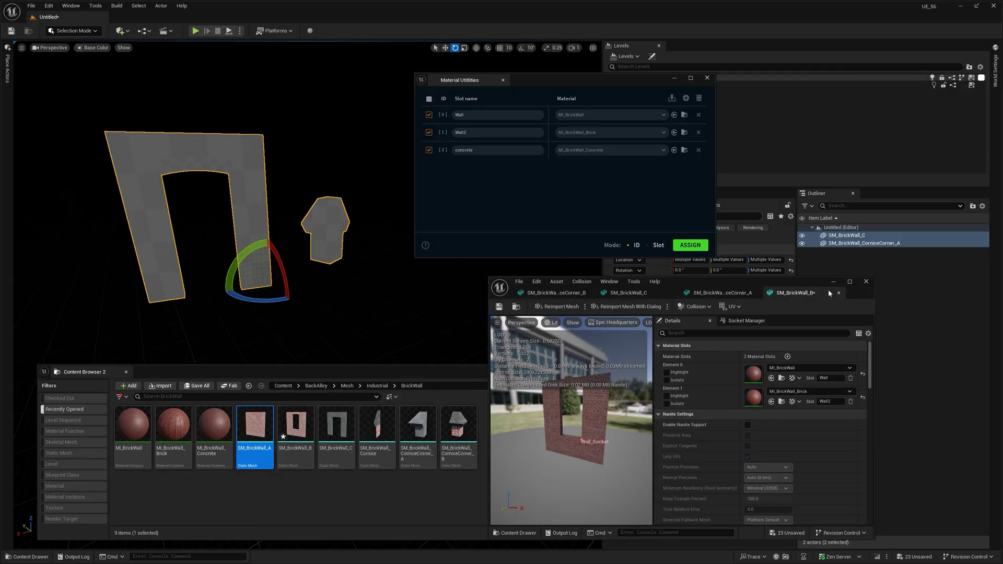
click(632, 294)
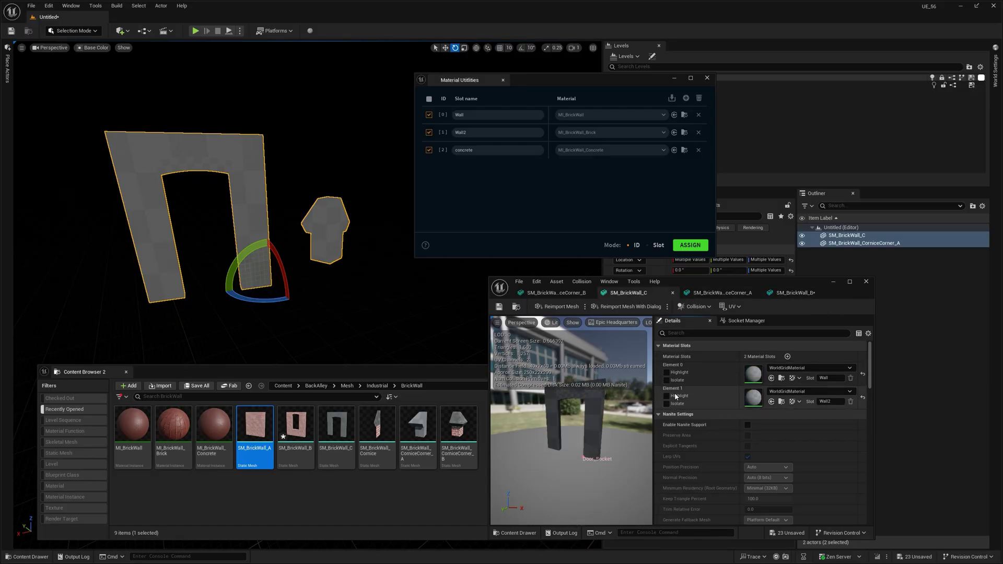
click(713, 293)
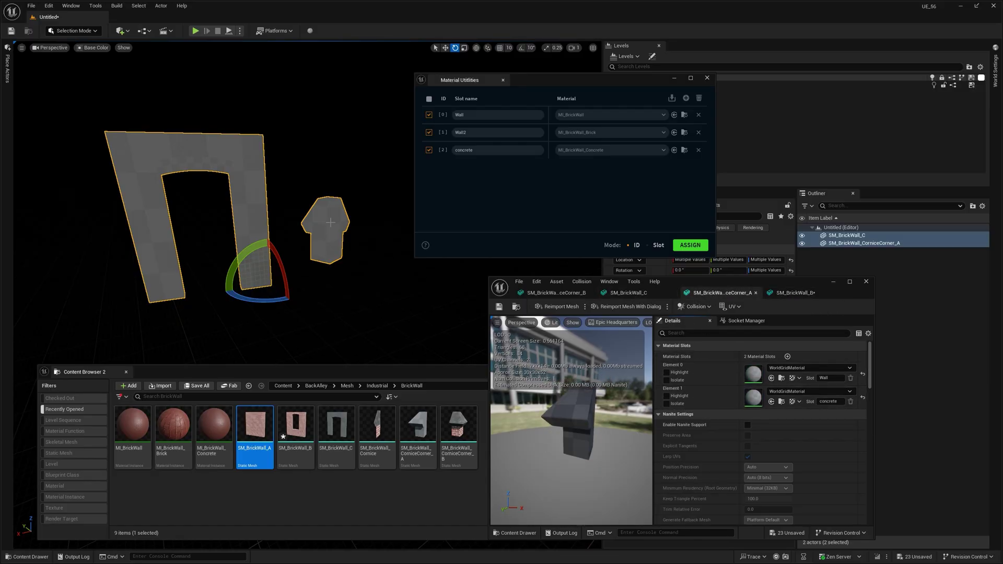
right_click(333, 223)
click(366, 238)
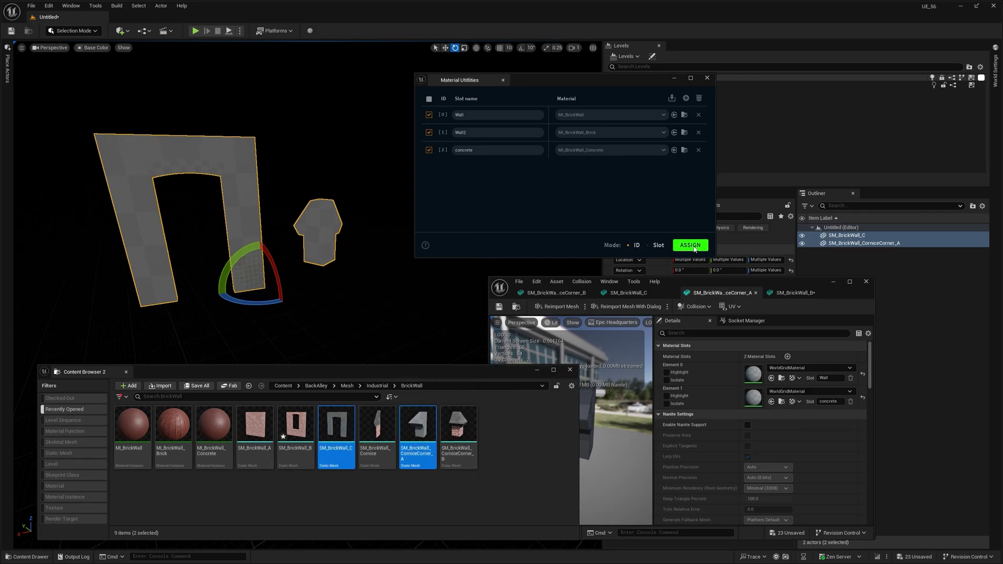
click(690, 245)
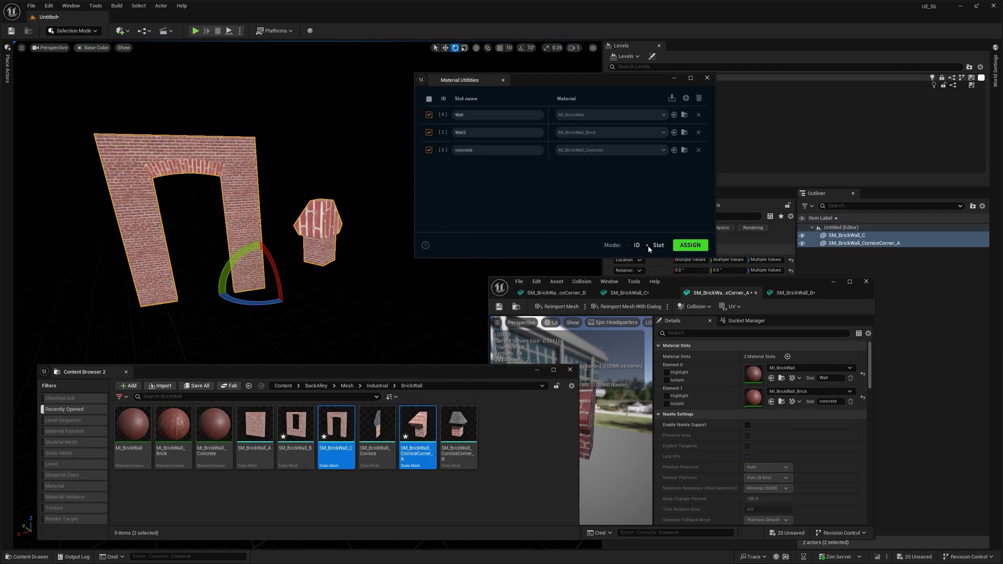
Give the cornice corner's concrete slot the MI_BrickWall_Concrete material
click(316, 225)
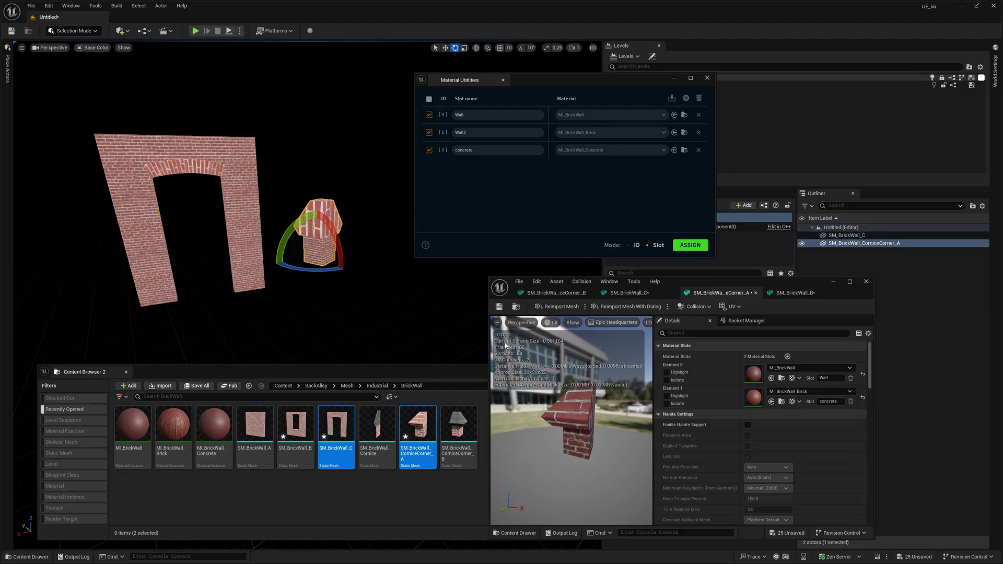
click(830, 402)
click(450, 149)
click(684, 247)
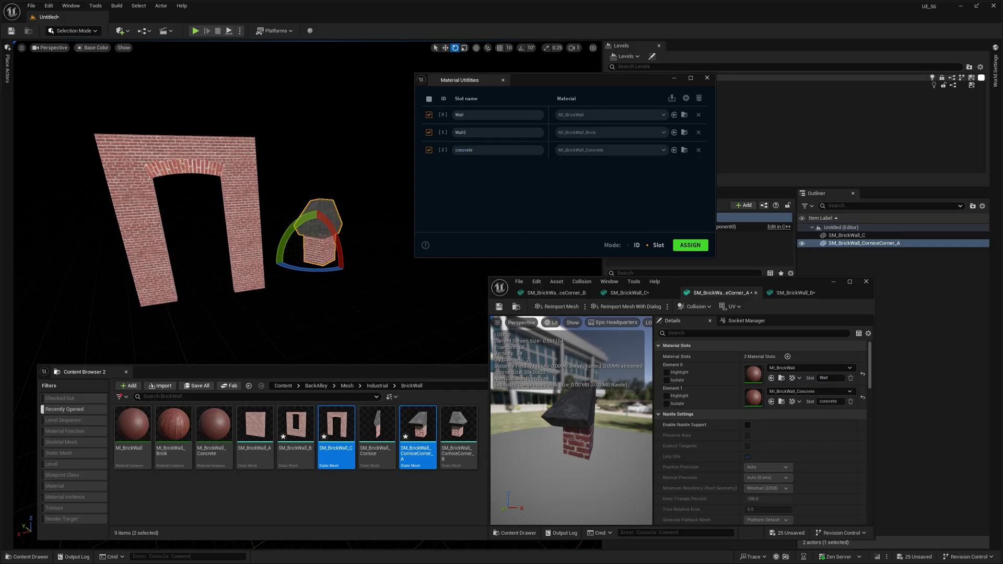
Clear the selections and open SM_BrickWall_Cornice in its own Static Mesh Editor
click(290, 176)
click(255, 426)
shift+click(459, 428)
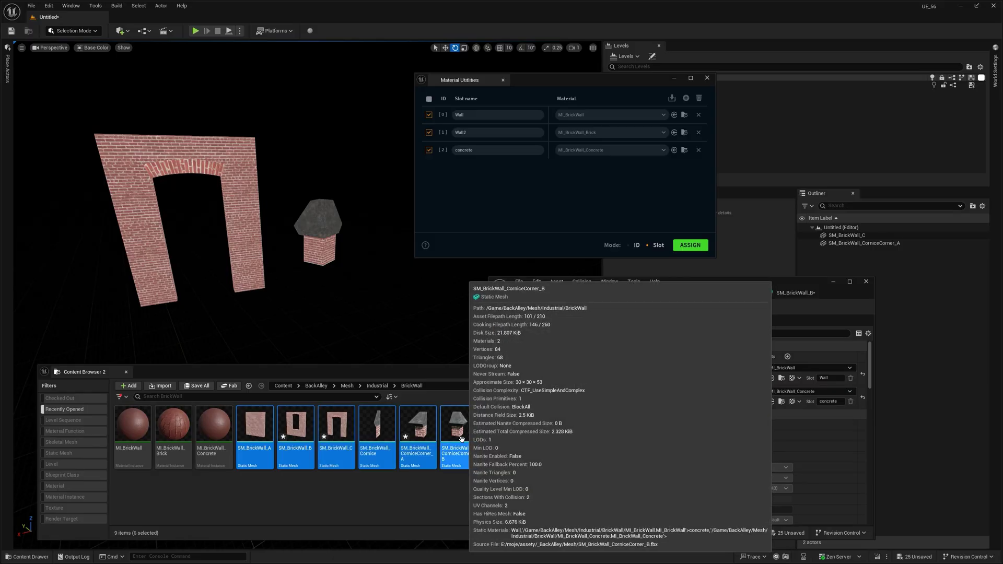
click(255, 437)
click(281, 475)
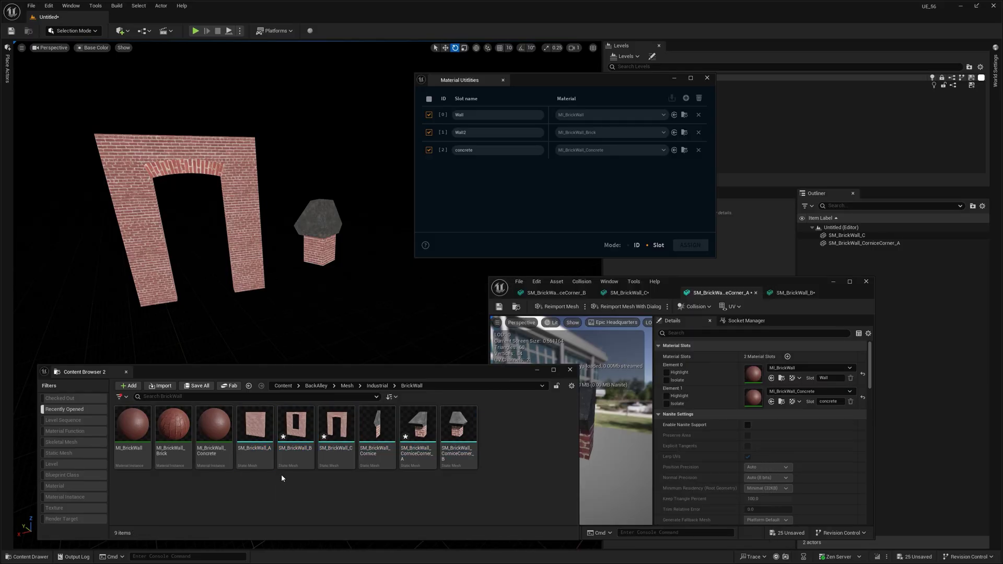
click(818, 406)
click(831, 377)
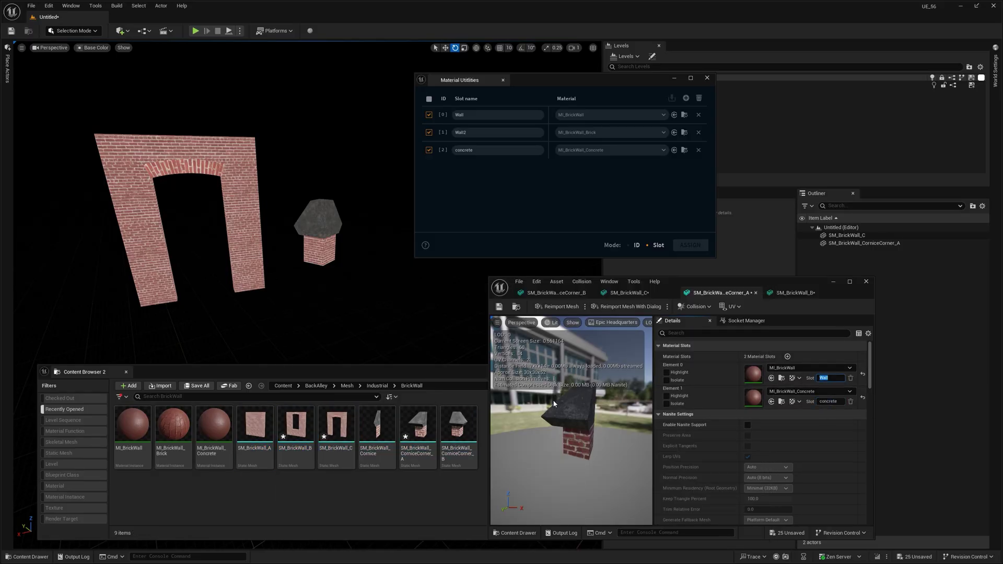
double_click(378, 431)
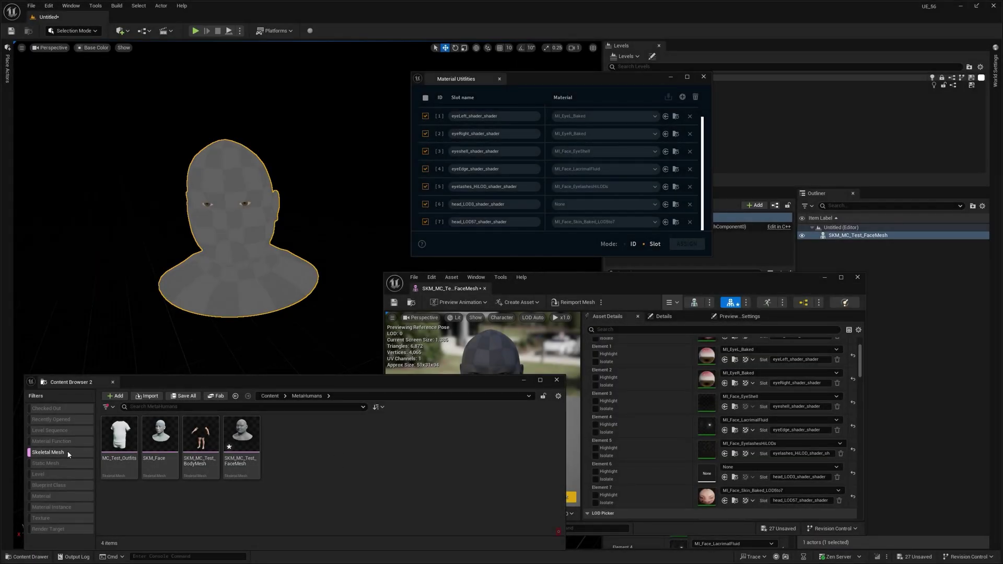
Filter the Content Browser to skeletal meshes, select SKM_MC_Test_FaceMesh and inspect its preview
click(40, 453)
click(43, 464)
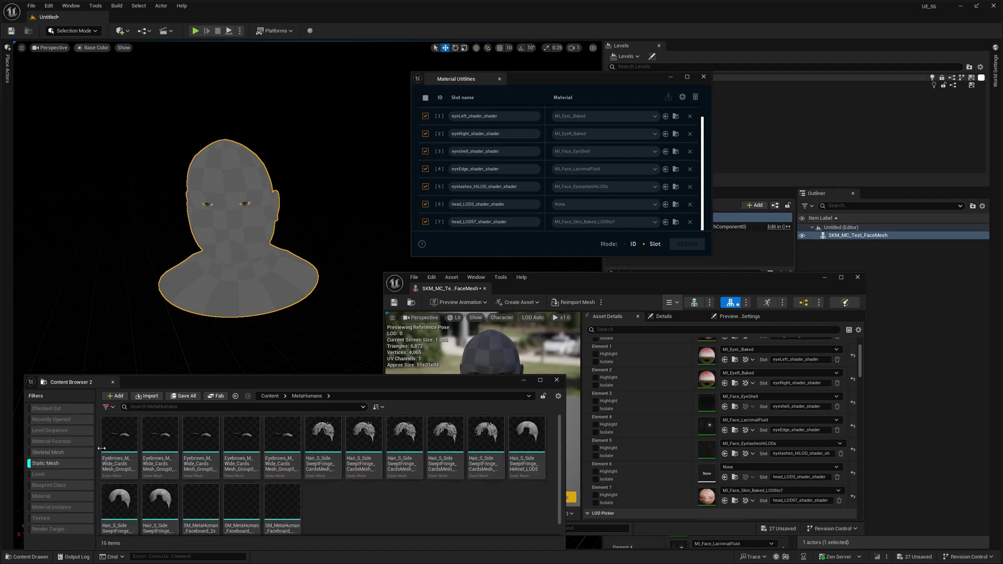
click(60, 454)
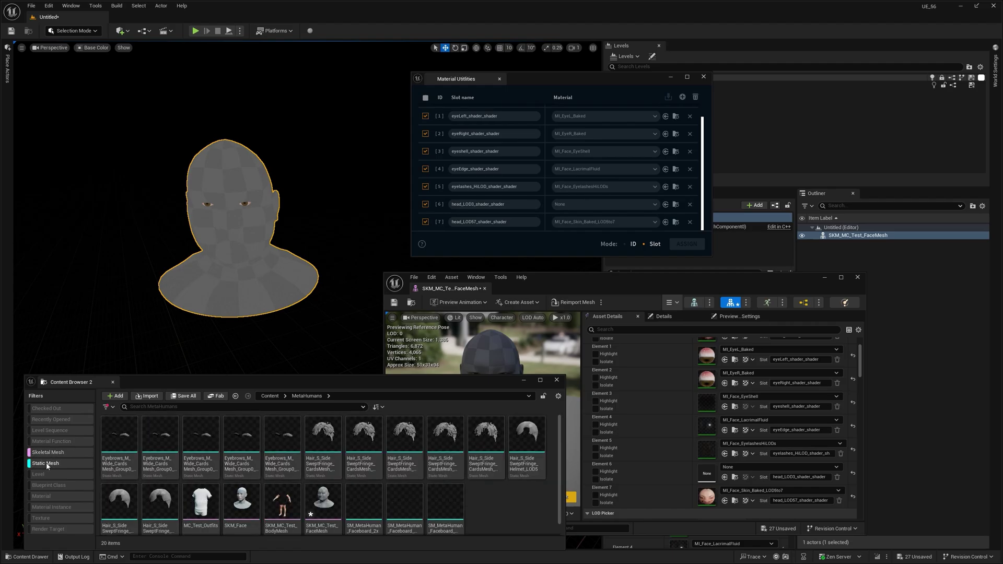
click(62, 462)
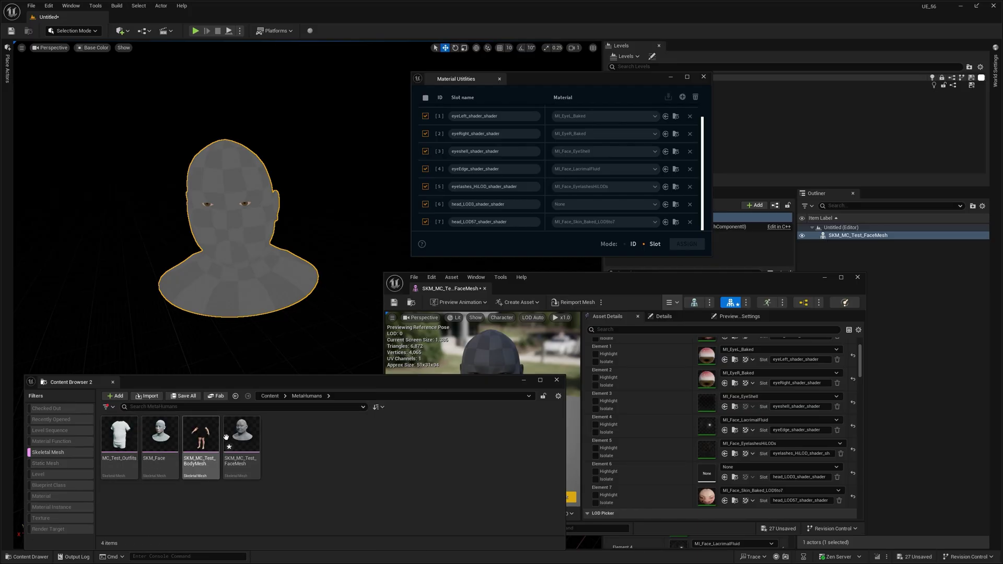
click(242, 436)
drag(483, 408, 446, 438)
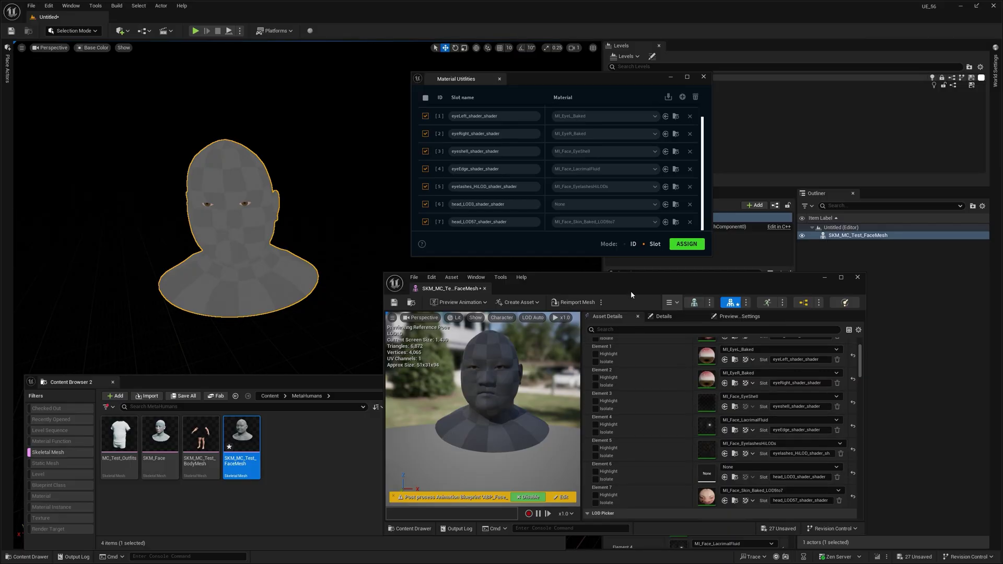
drag(632, 282, 627, 274)
click(240, 436)
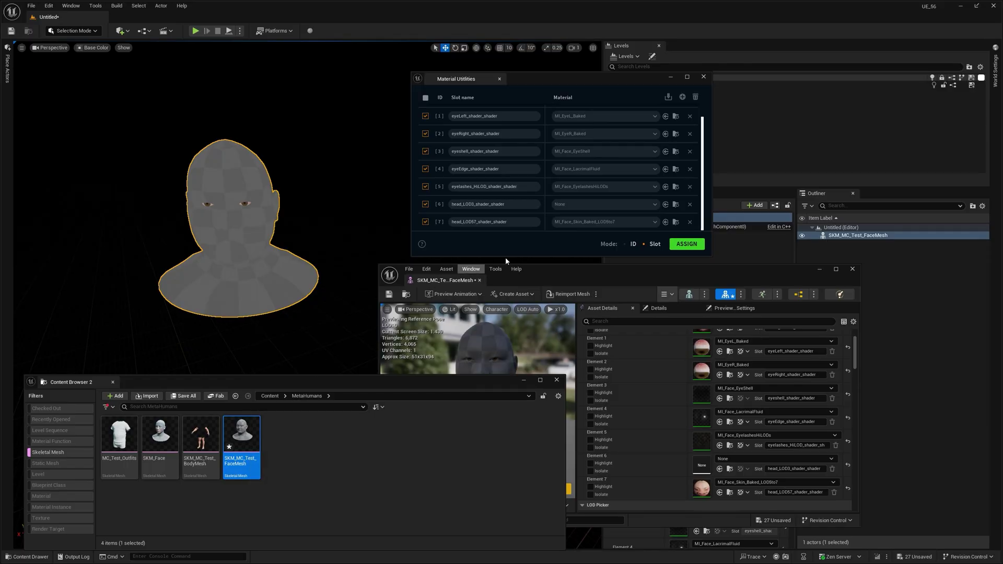
Put MI_Face_Skin_Baked_LOD3 into slot 6, assign the face materials, then preview the Peasant Girl character
click(676, 222)
drag(323, 435, 601, 204)
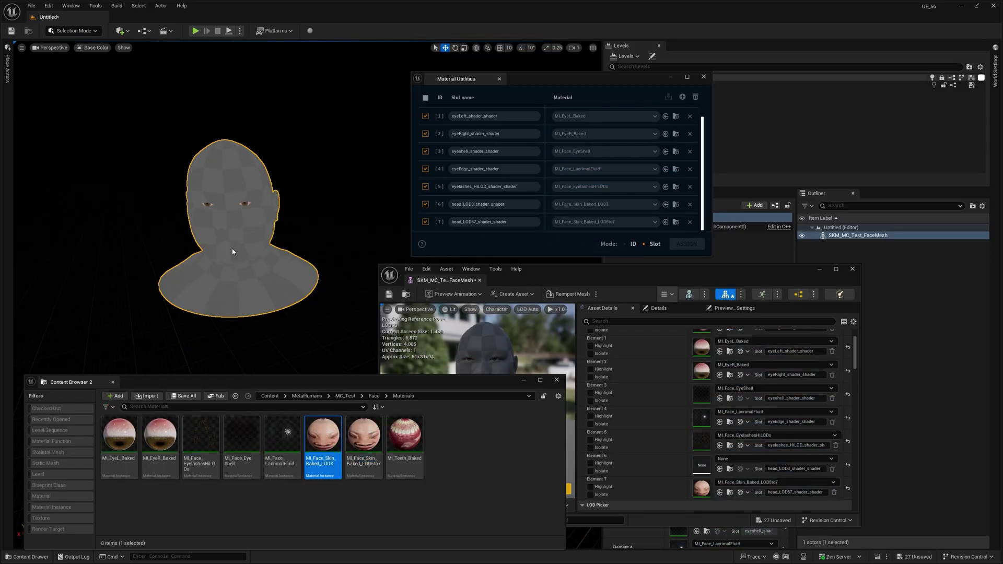
key(ctrl+b)
click(687, 244)
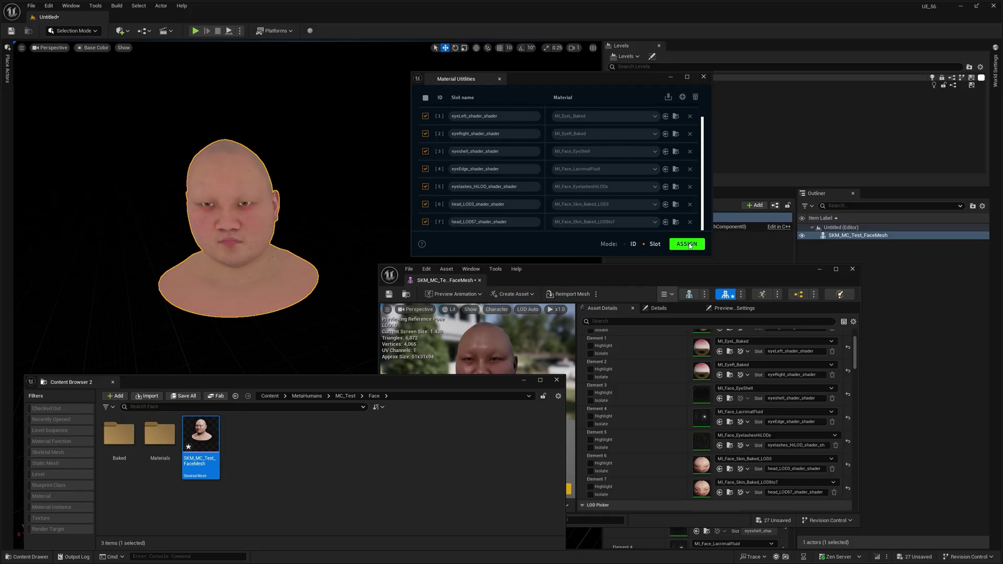
drag(550, 282, 562, 274)
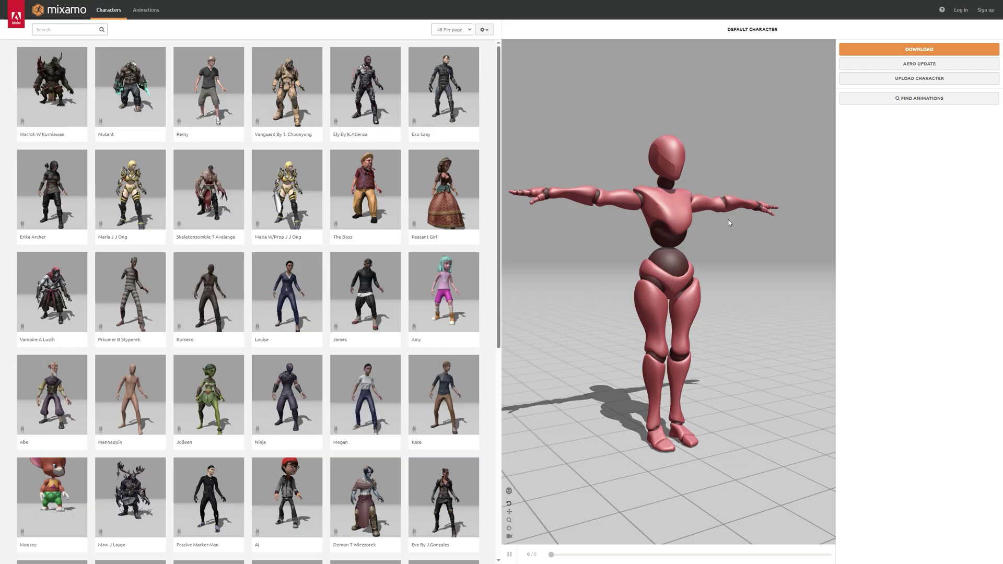
click(444, 182)
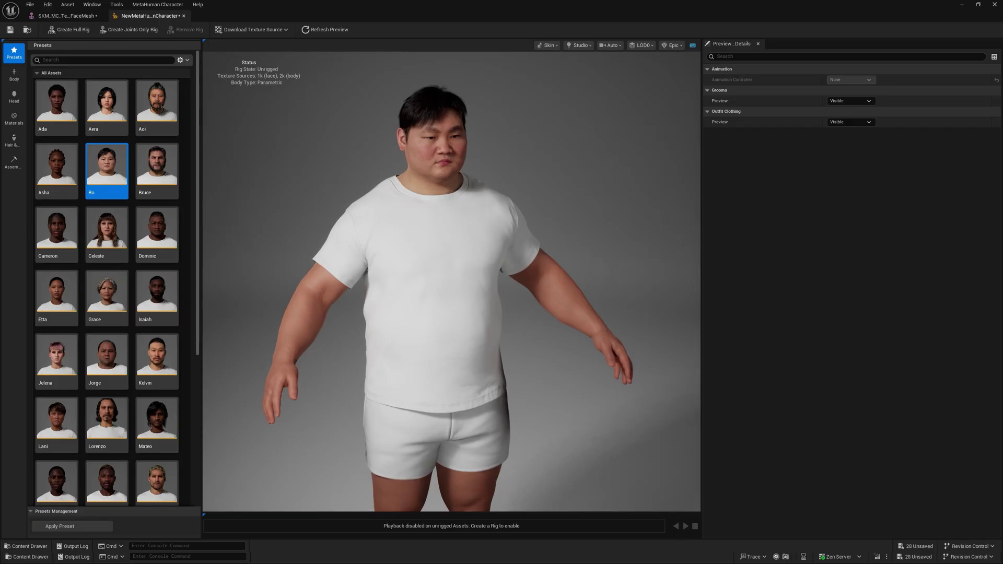
Switch to the character's head and apply the listed skin materials to the grey head mesh
click(14, 97)
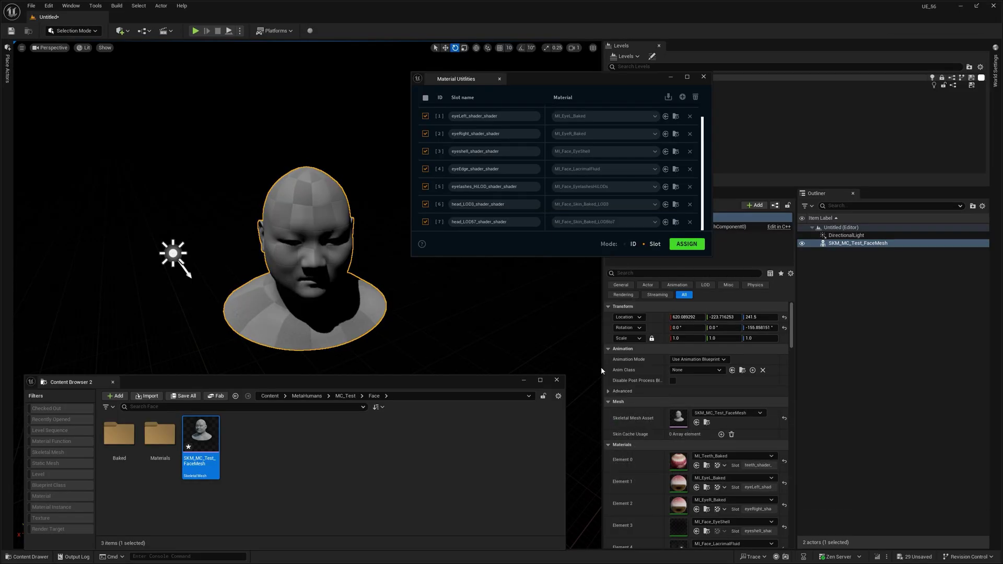
click(687, 245)
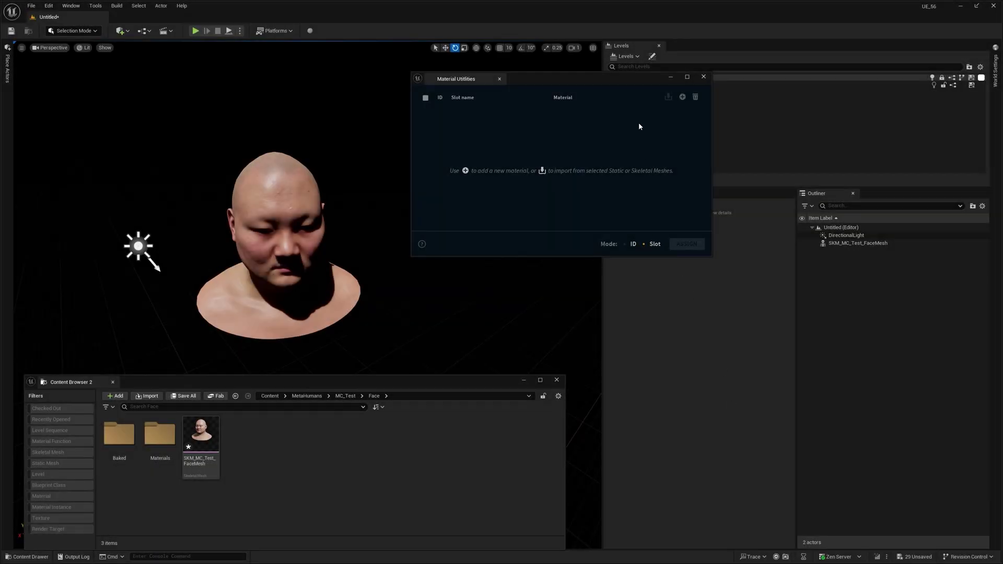
drag(627, 85, 598, 105)
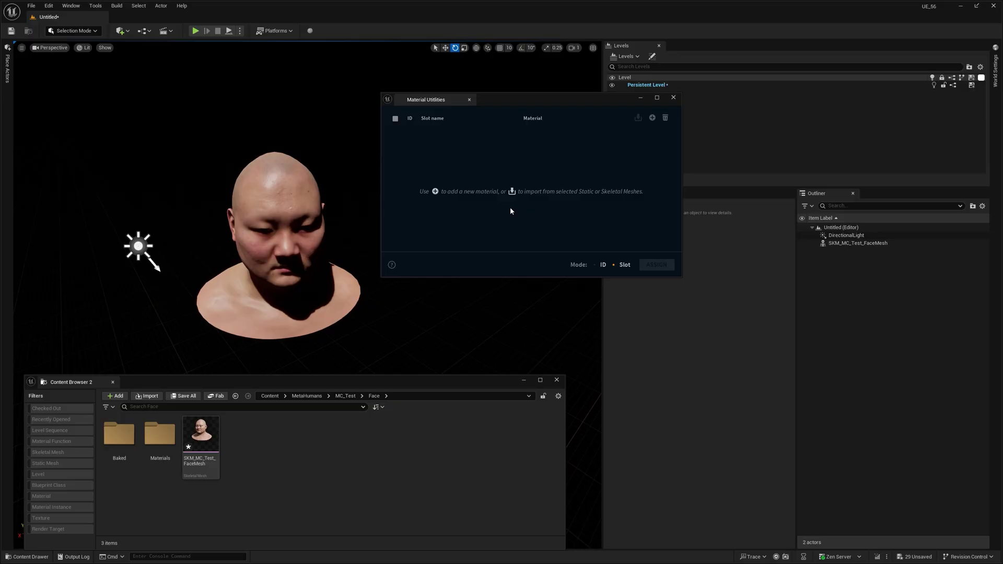
Add and remove empty slot rows, then reload SKM_MC_Test_FaceMesh's material slots into the list
click(201, 436)
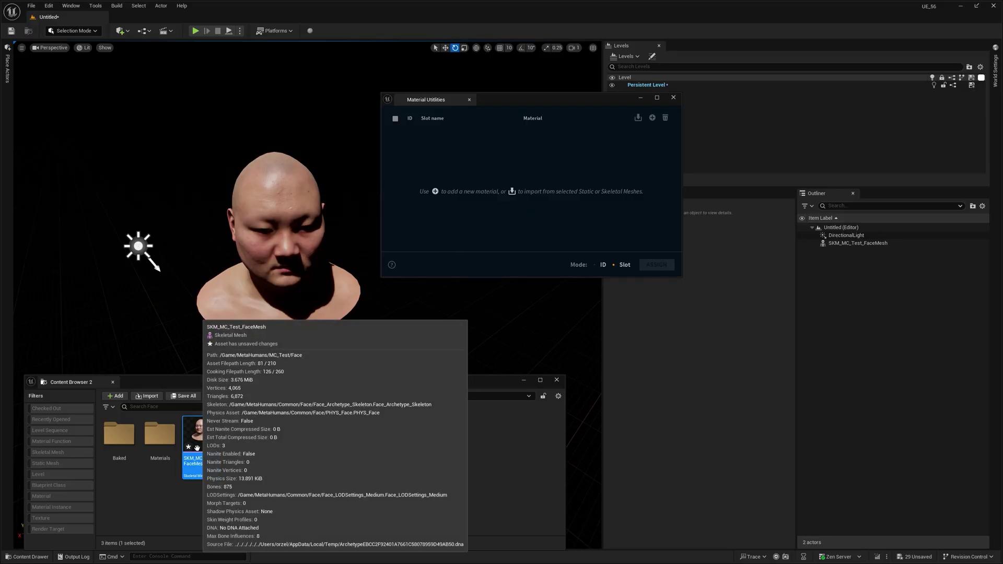
click(652, 118)
click(652, 118)
click(652, 118)
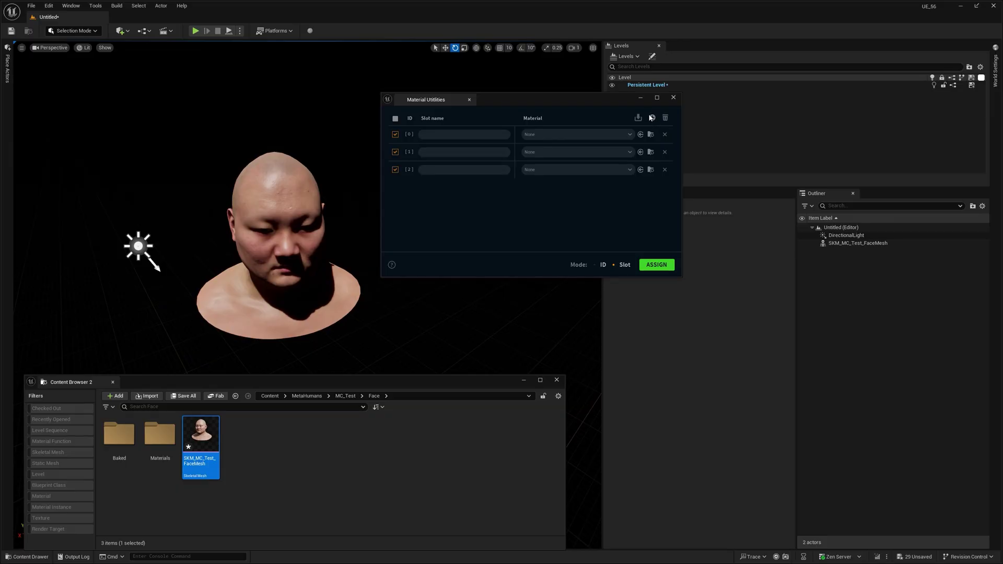
click(652, 118)
click(652, 119)
click(665, 152)
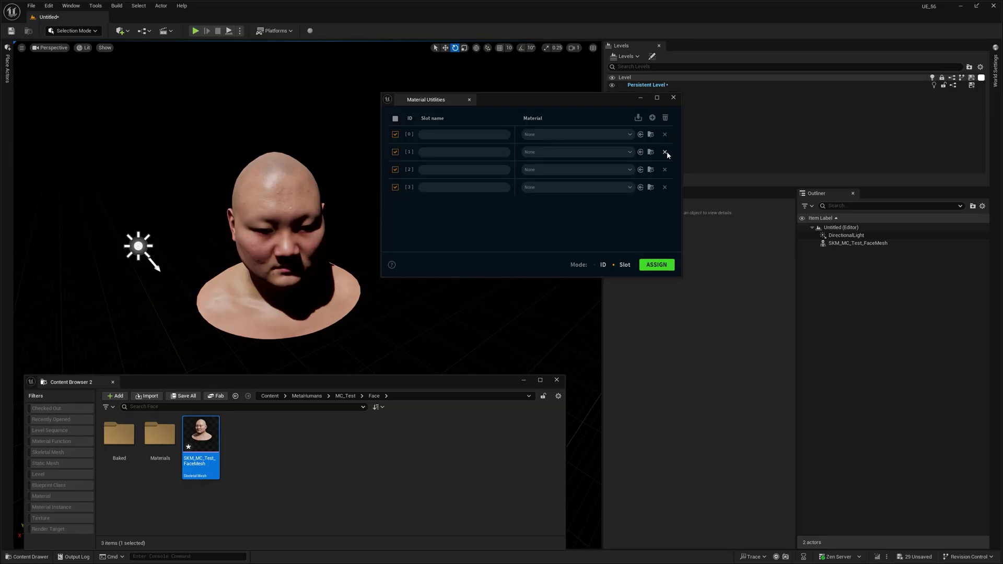
click(665, 152)
click(665, 118)
click(638, 118)
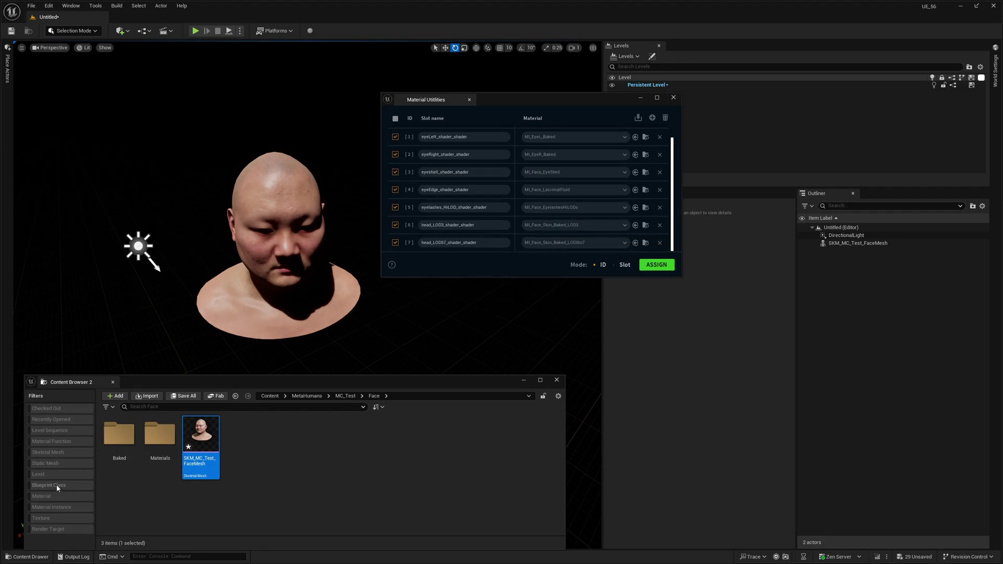
Select seven static prop meshes in the Content folder and import their material slots
click(51, 463)
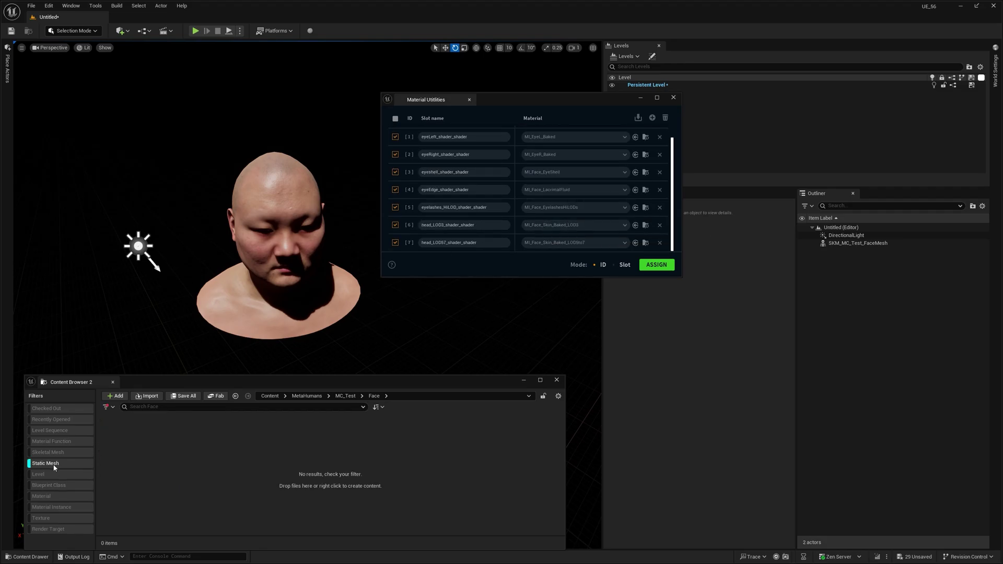
click(269, 396)
click(282, 437)
shift+click(527, 436)
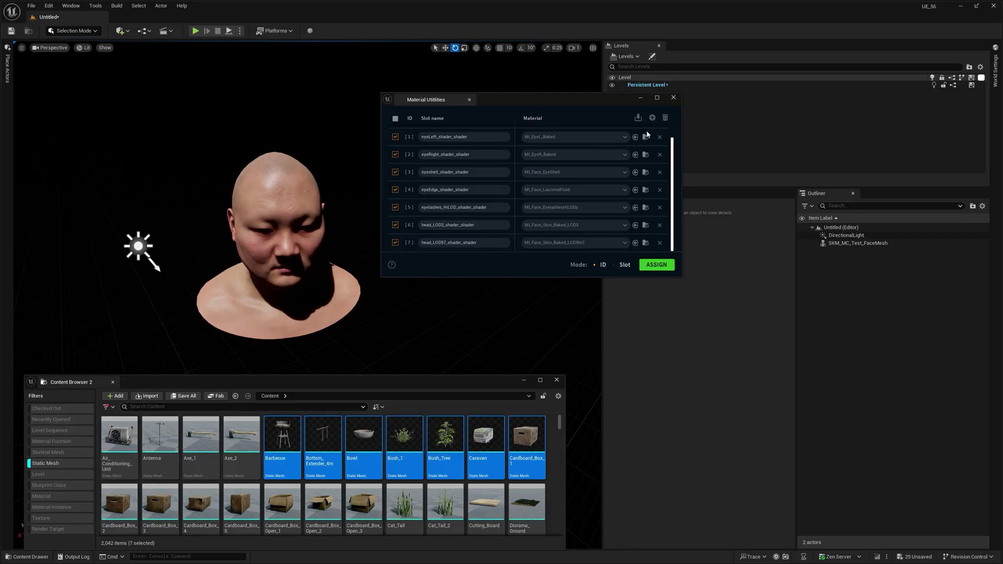
click(666, 118)
click(638, 119)
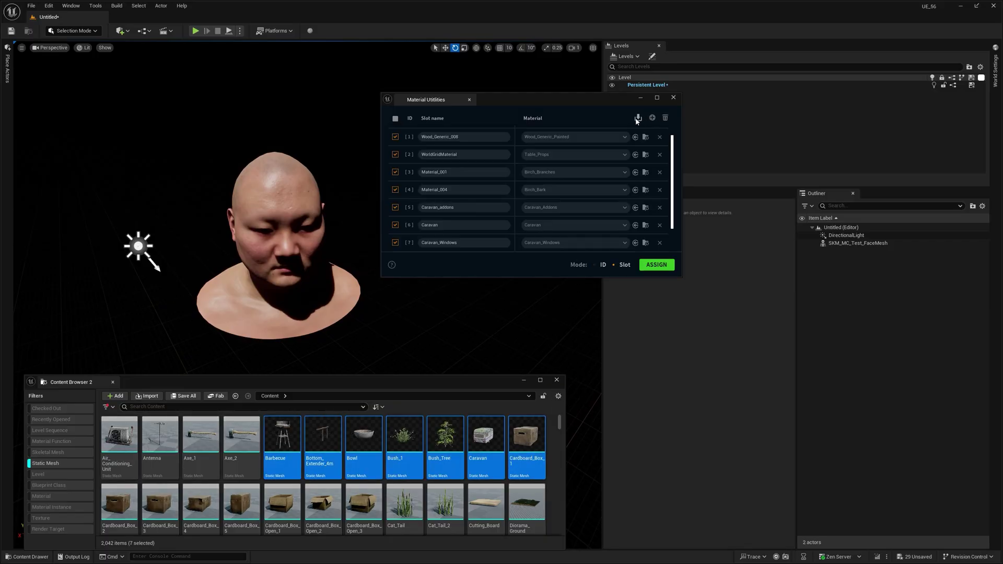
Drop the Birch_Bark material onto the slot material fields
click(550, 170)
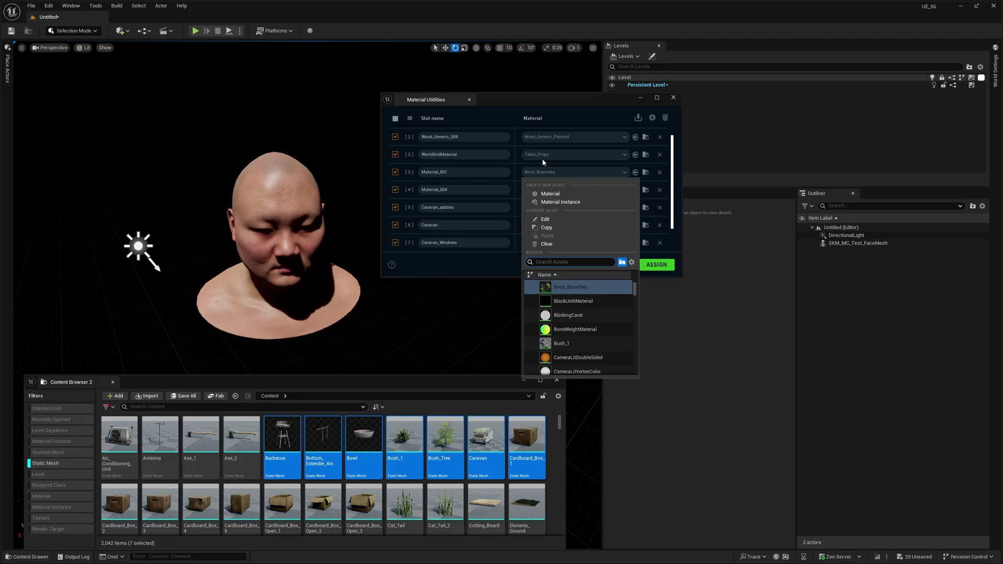
click(545, 170)
click(646, 190)
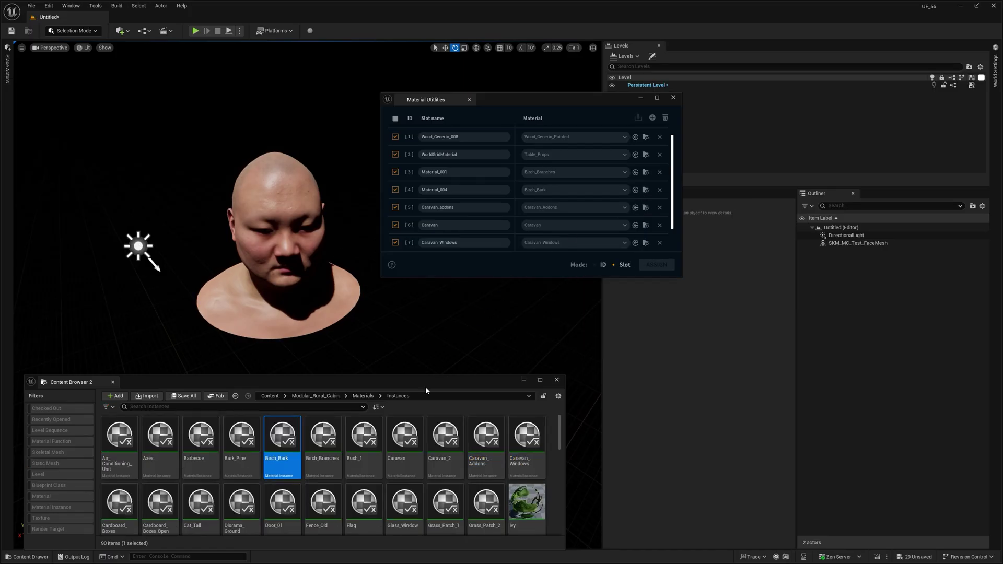
drag(282, 439, 538, 206)
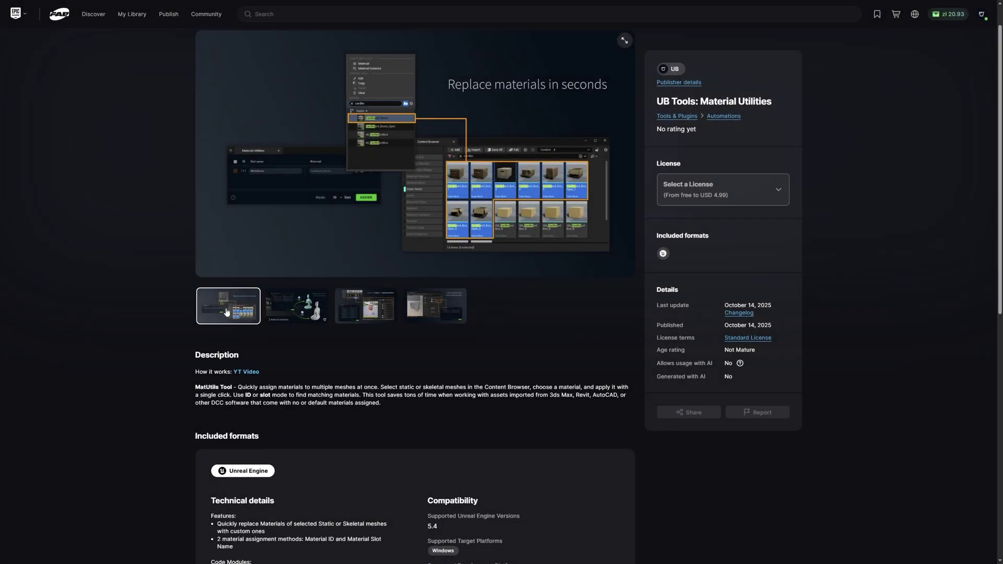
Browse the second through fourth gallery images on the Material Utilities Fab page
click(287, 312)
click(359, 312)
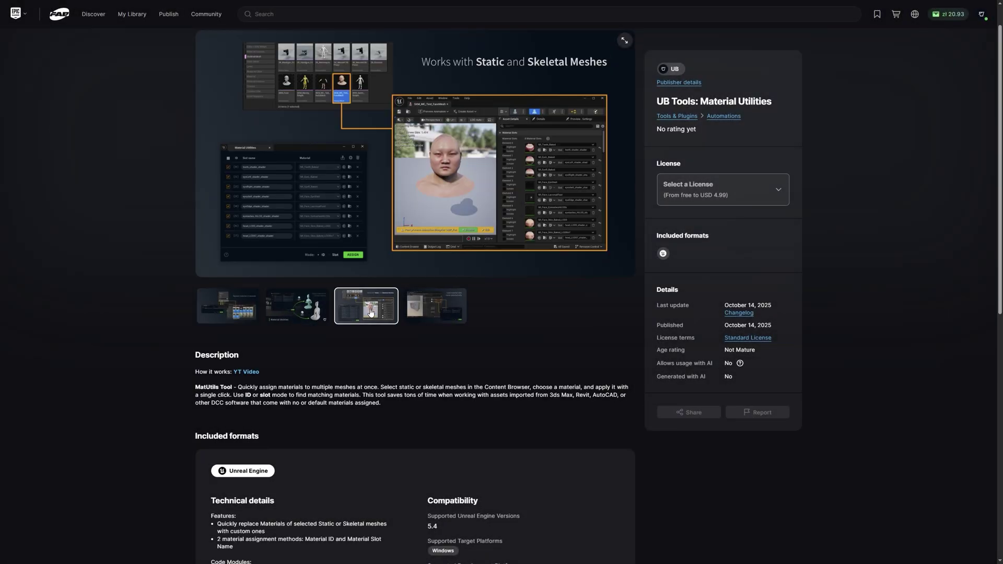
click(426, 312)
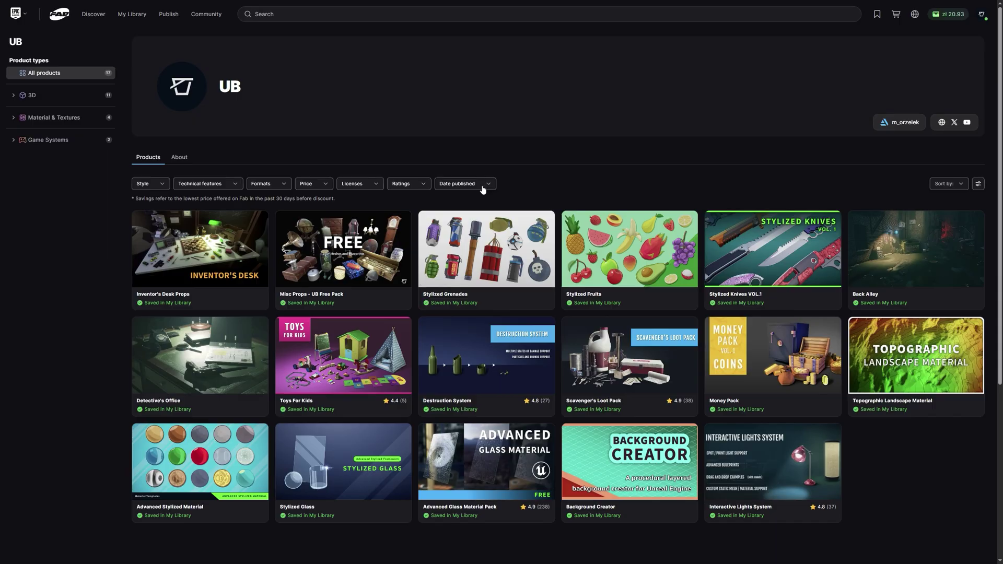
Open the Misc Props - UB Free Pack listing and view its Telescope, Trunk and Viking Helmet images
click(343, 246)
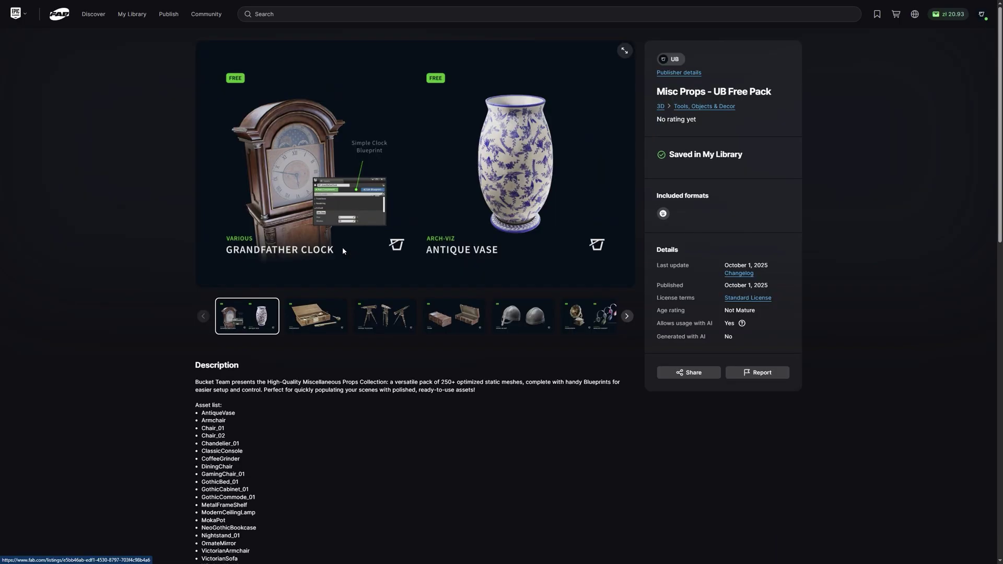
click(319, 316)
click(385, 317)
click(465, 317)
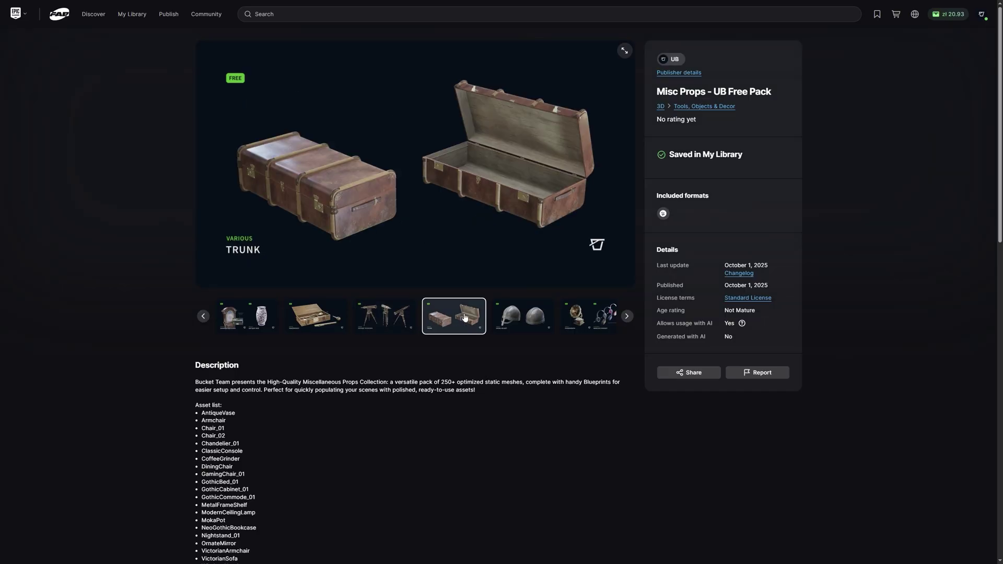
click(521, 320)
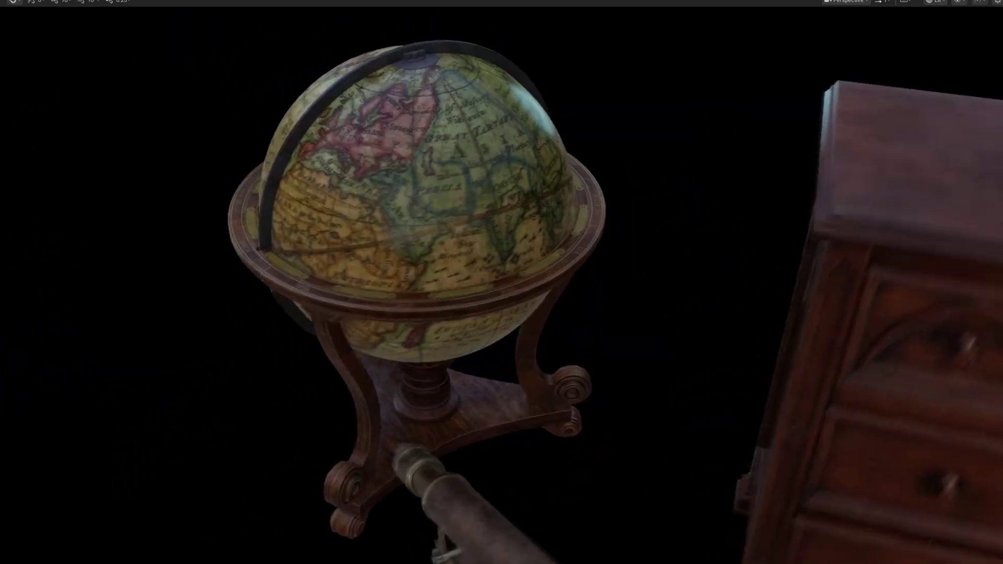